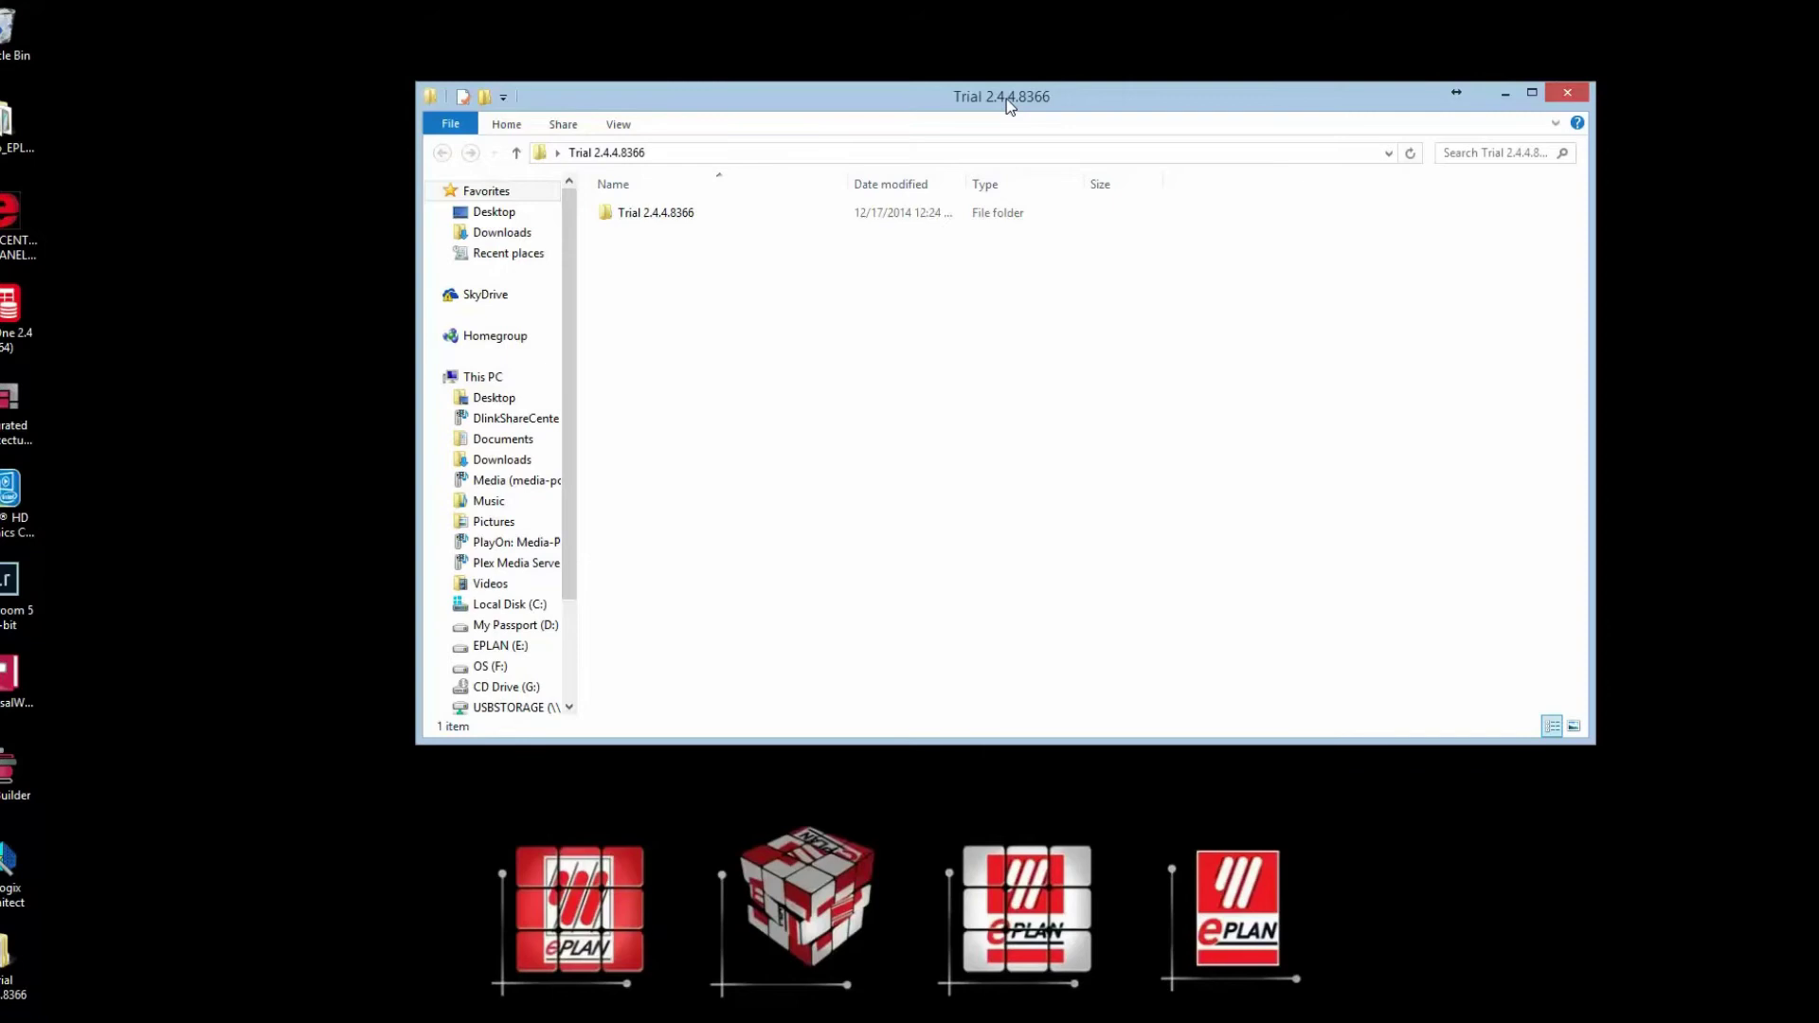
Step: Open the inner Trial 2.4.4.8366 folder to list its 14 installation files, including setup.exe
left_click(698, 219)
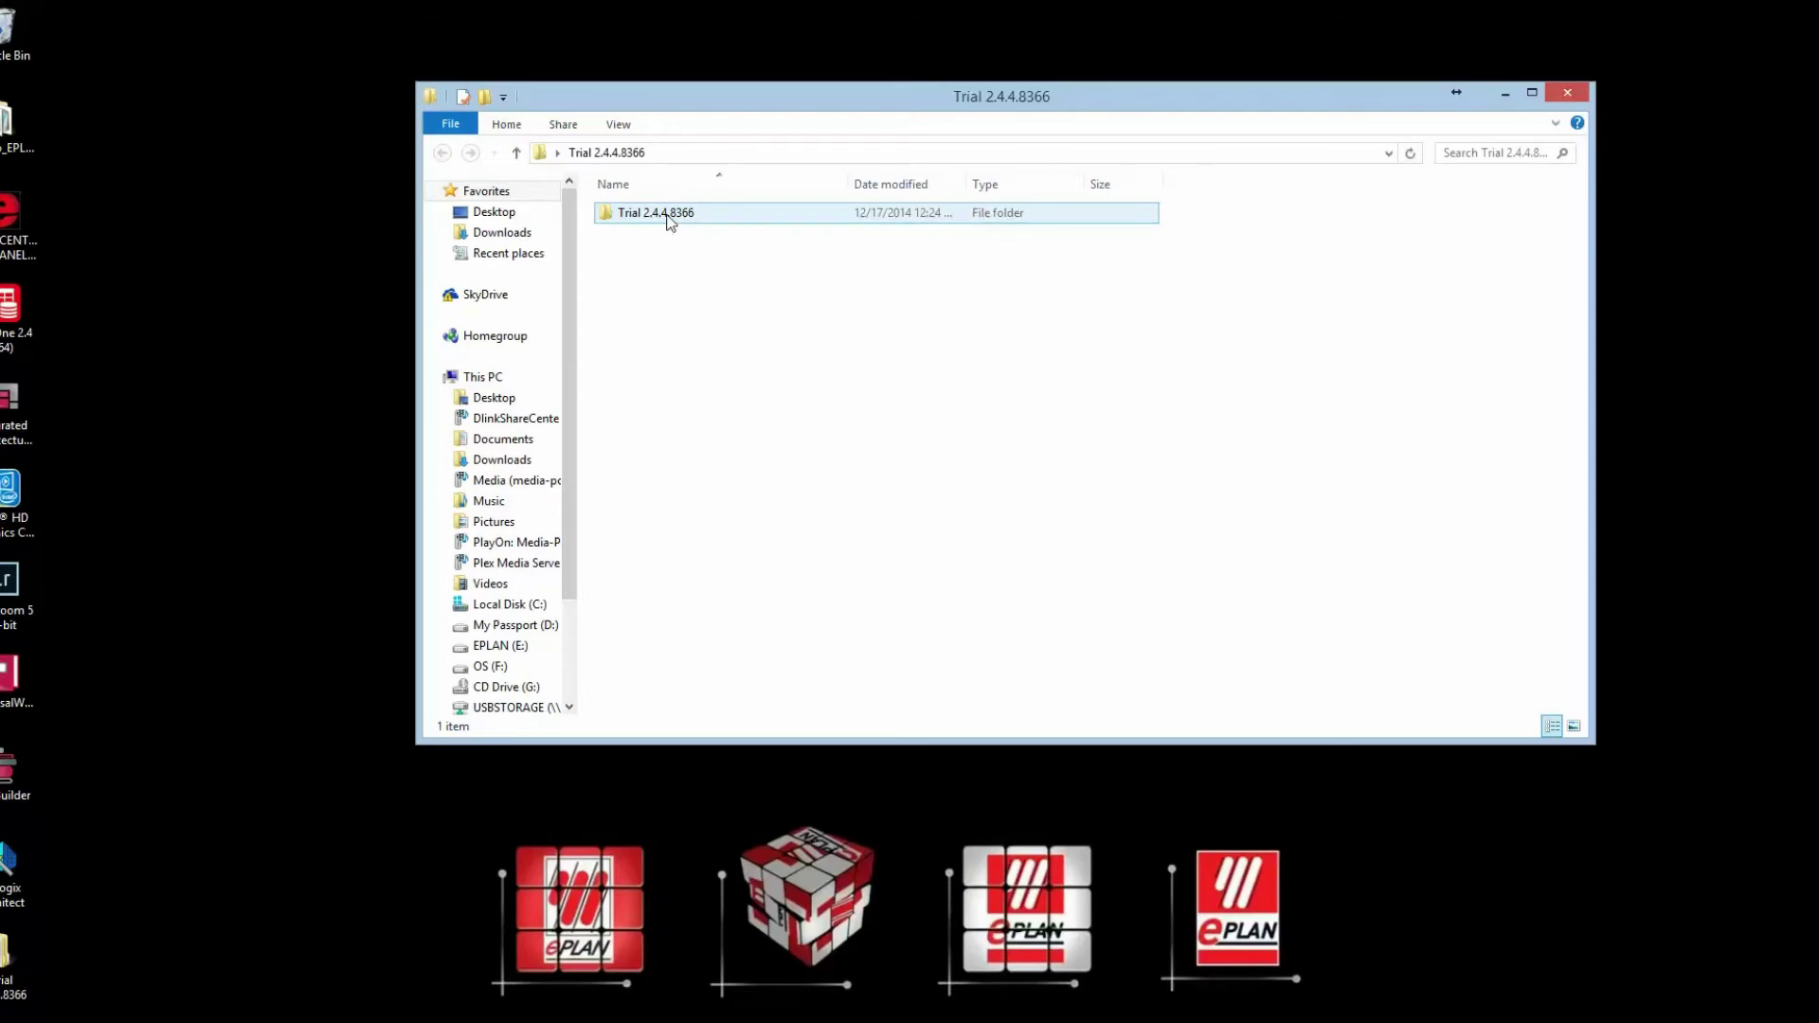
double_click(669, 216)
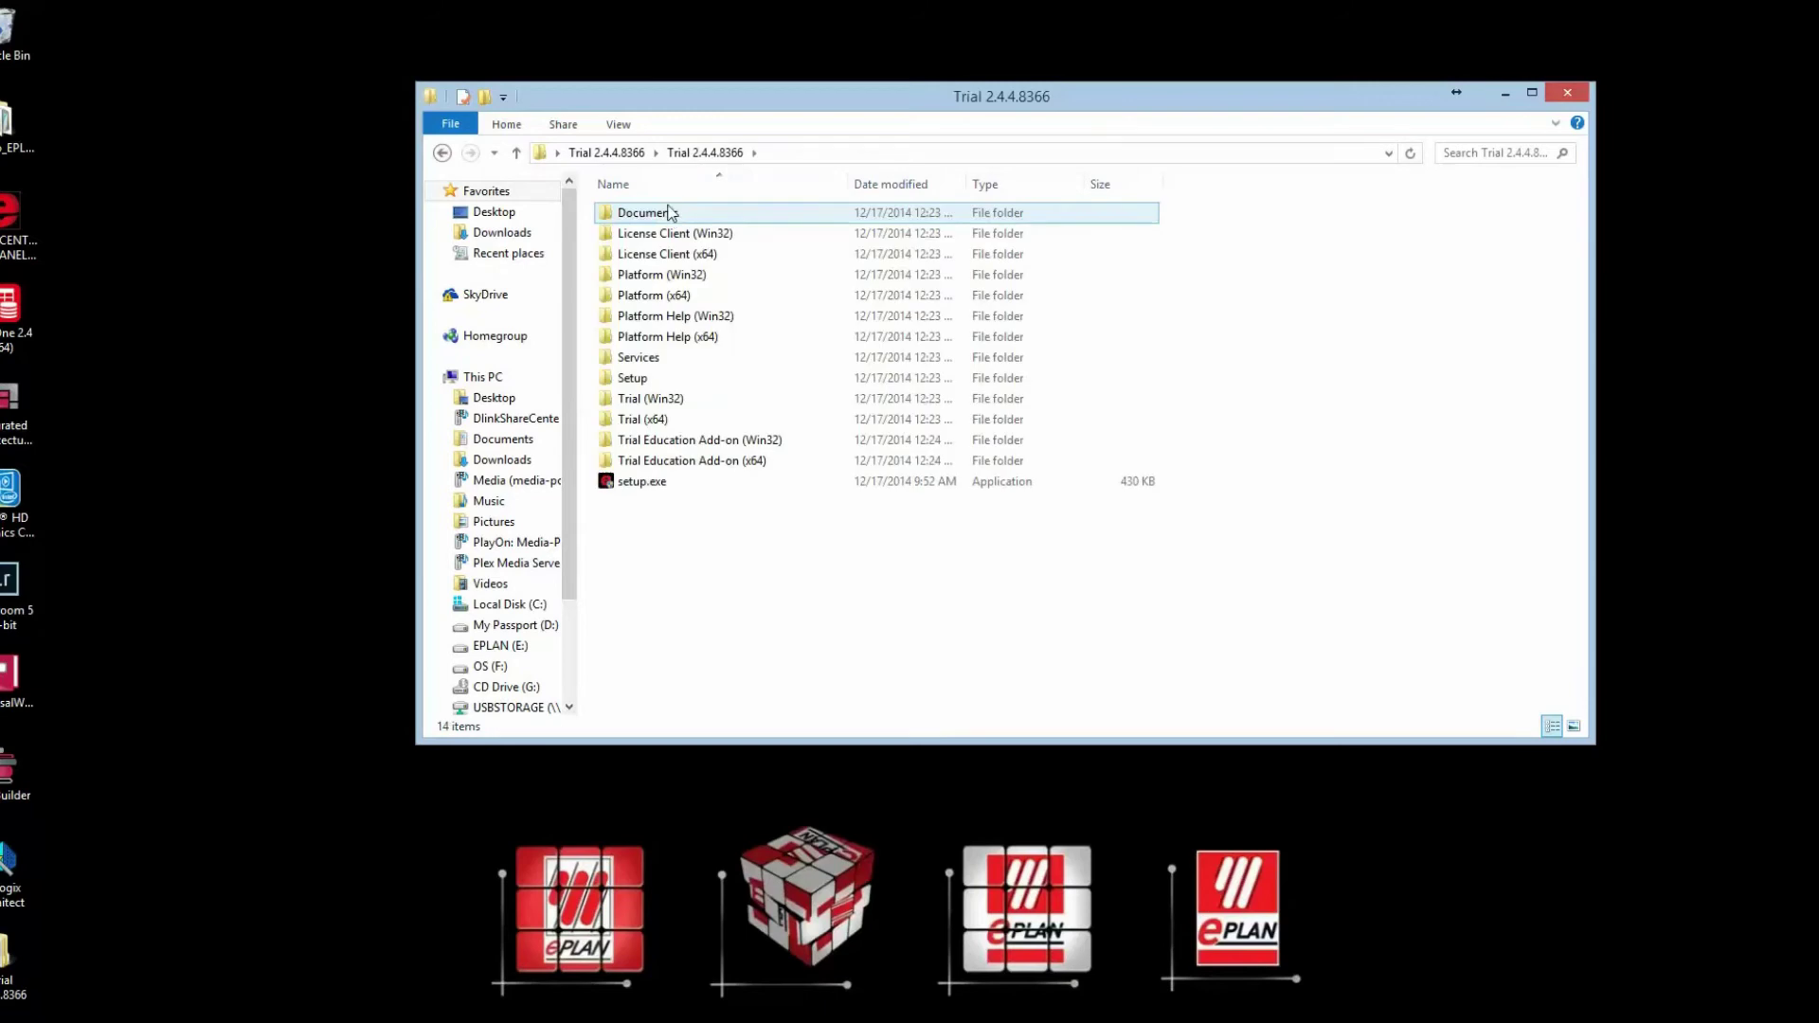
Step: Run setup.exe as administrator and allow each of the four security warnings
left_click(647, 486)
right_click(645, 486)
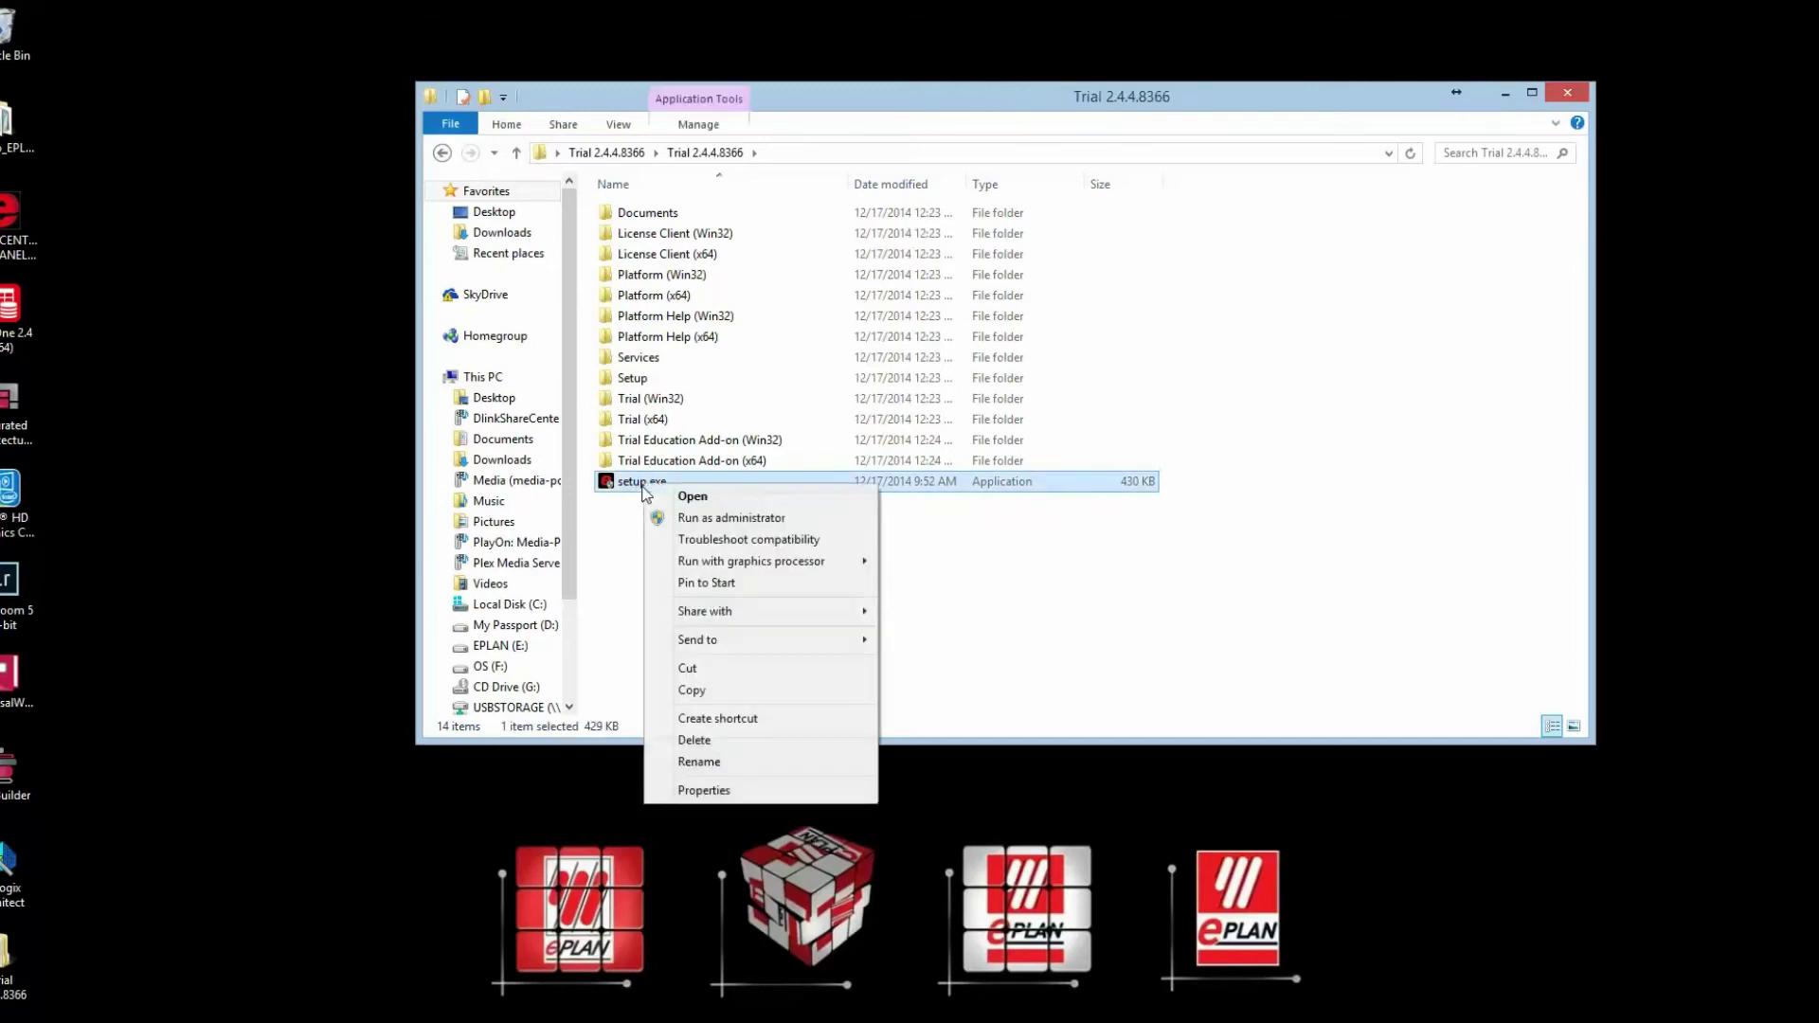
left_click(730, 520)
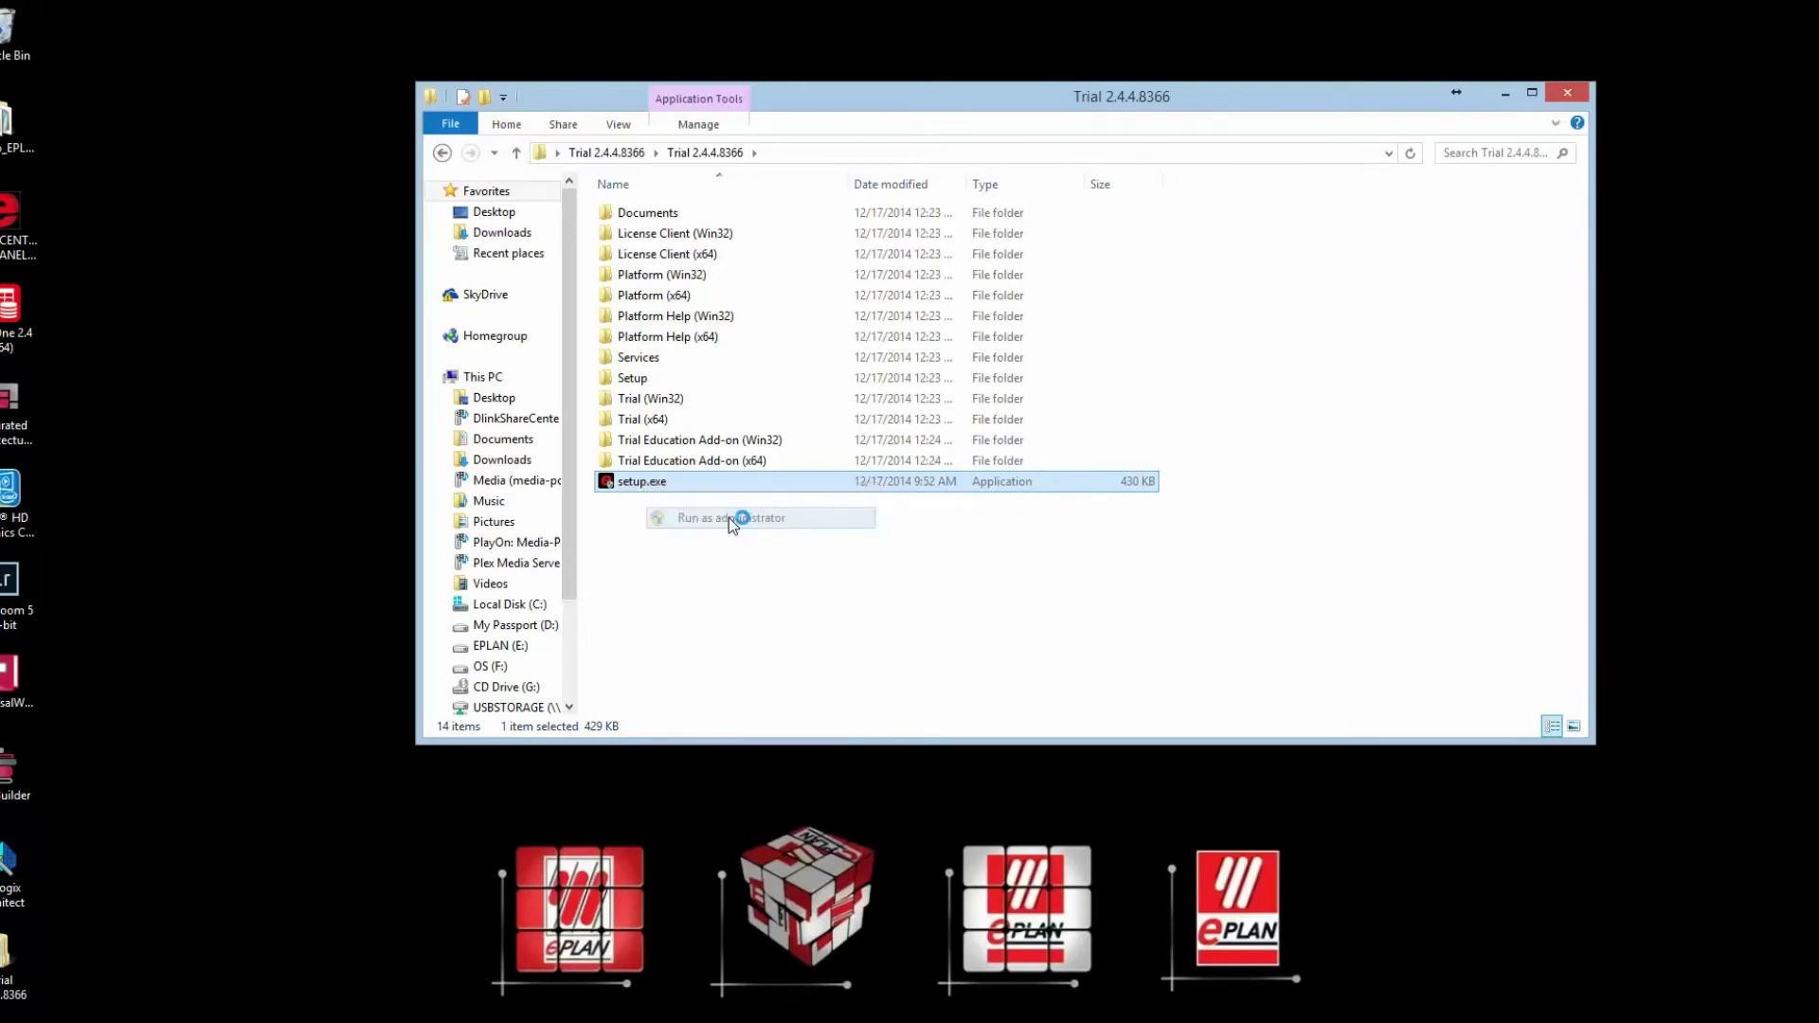
left_click(985, 540)
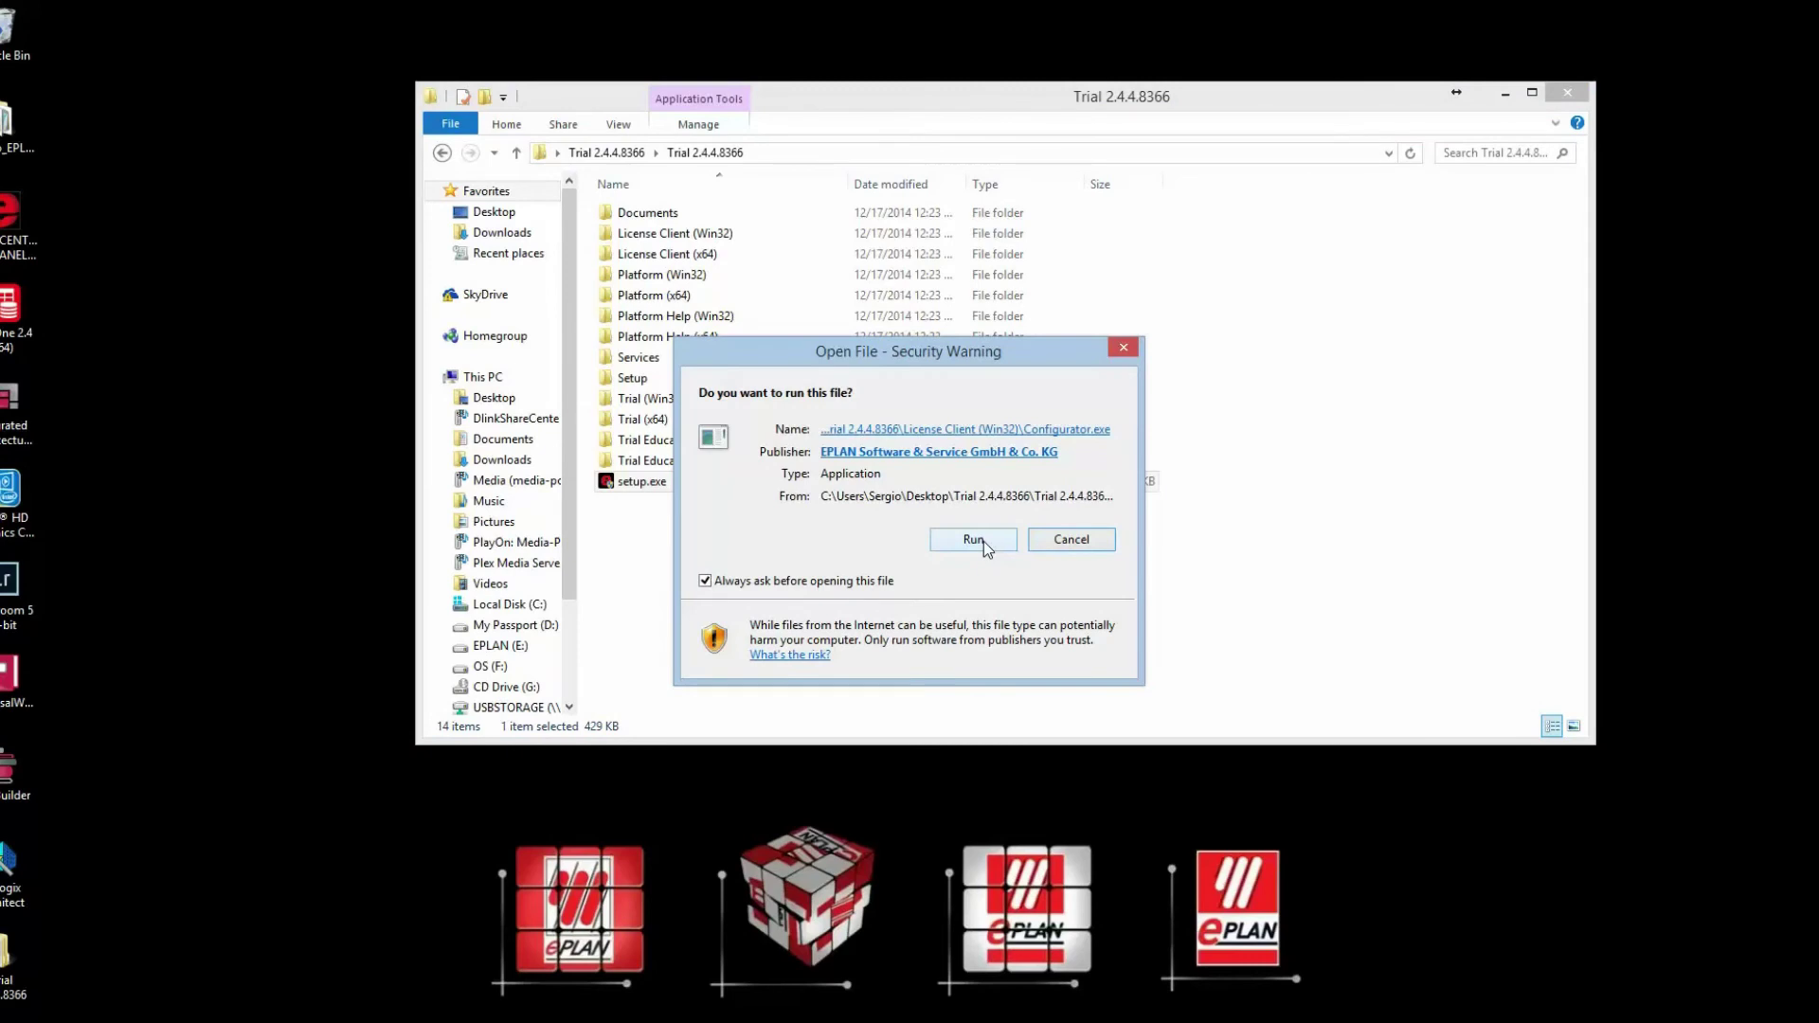
left_click(983, 542)
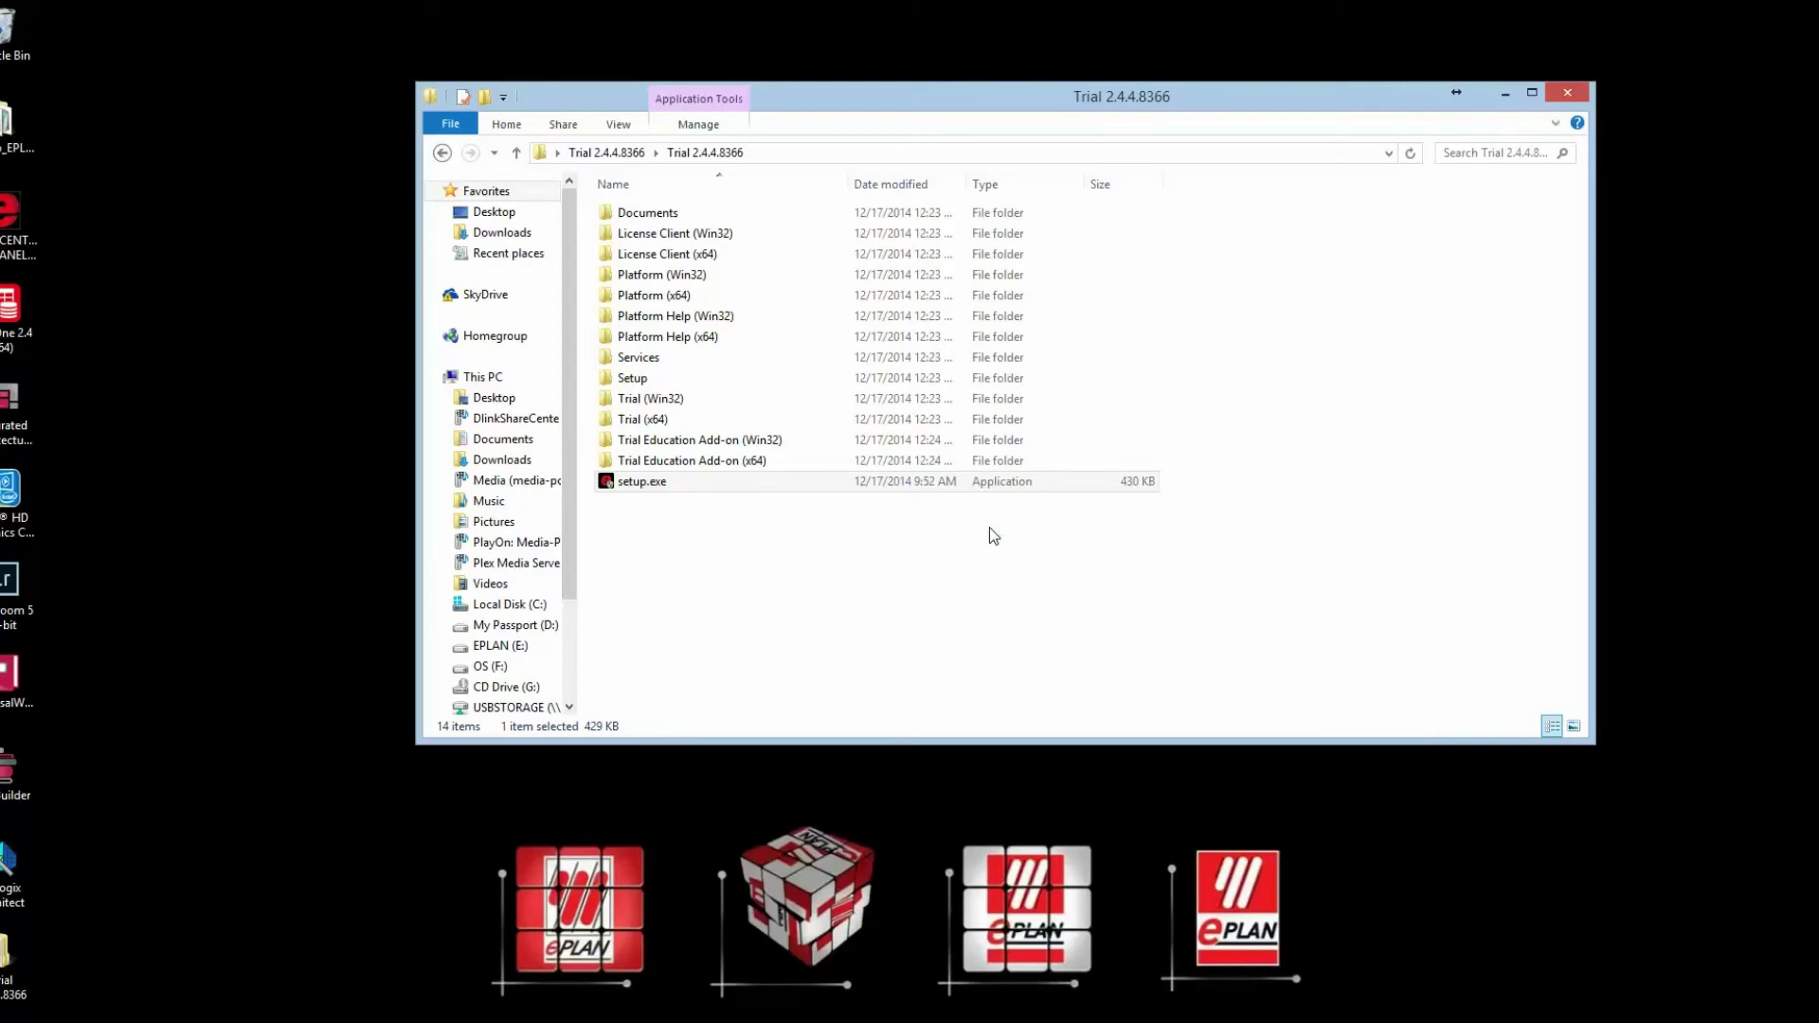
left_click(989, 531)
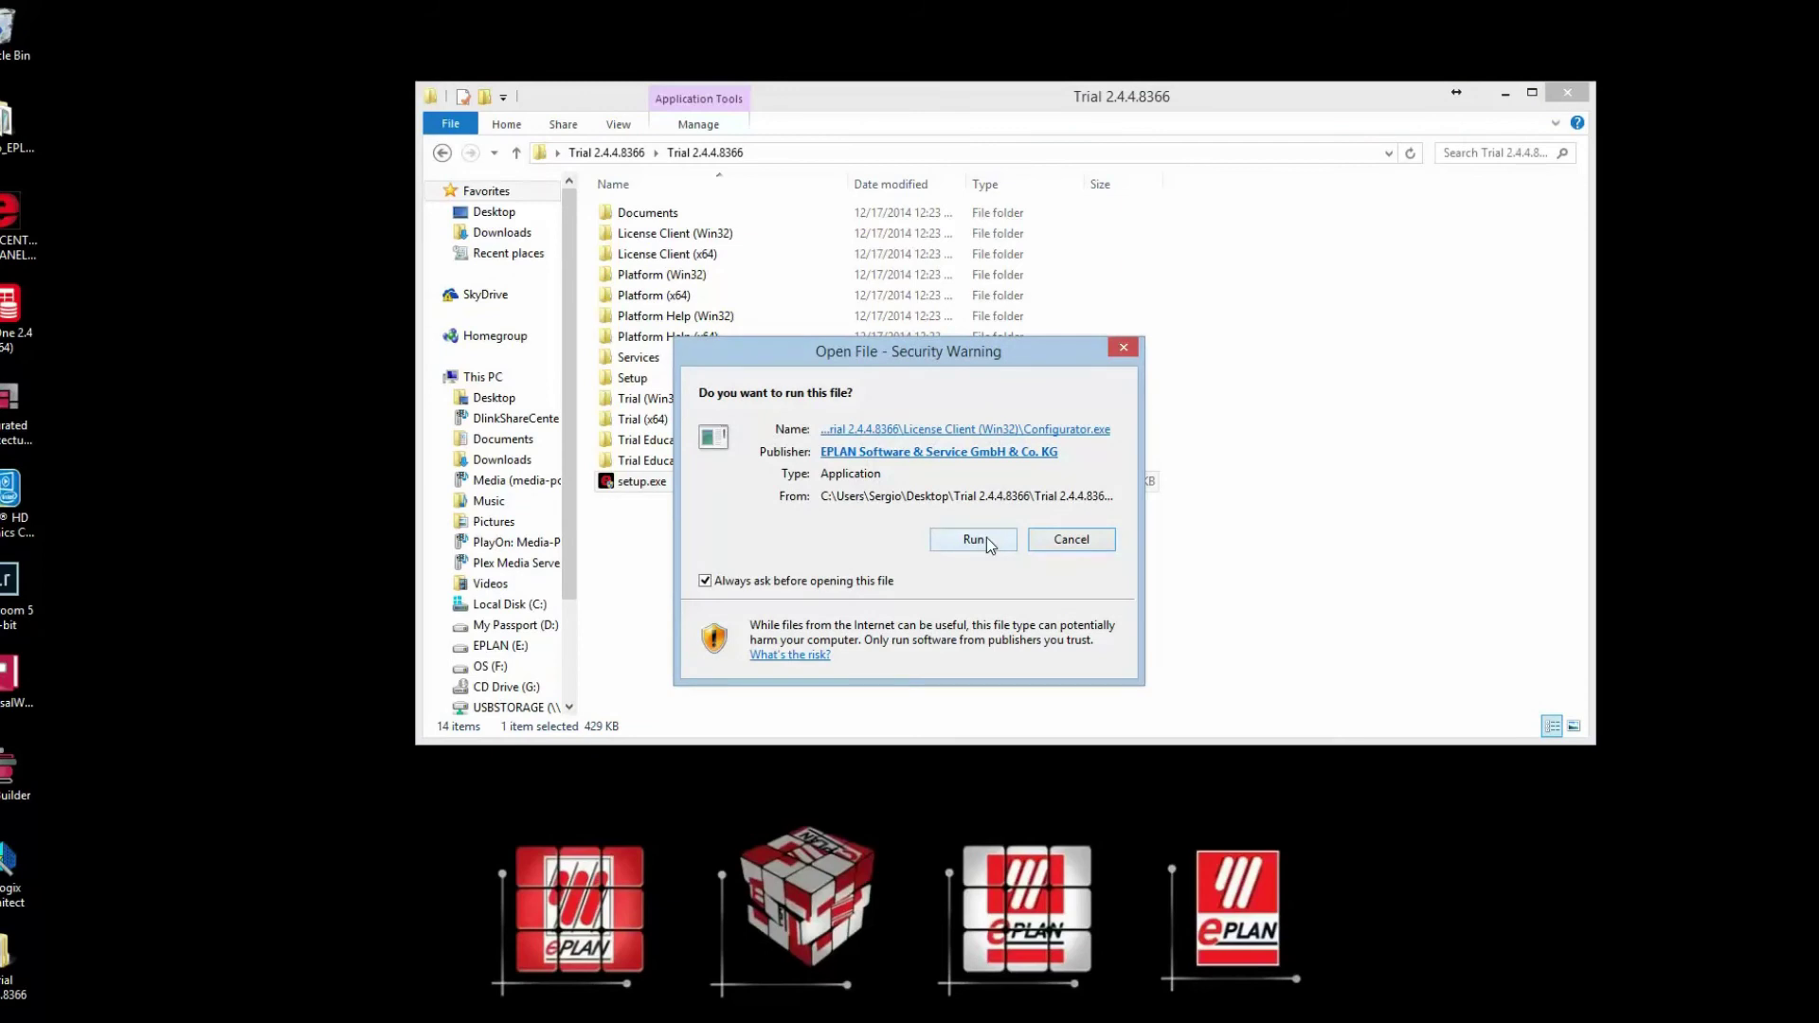
left_click(986, 537)
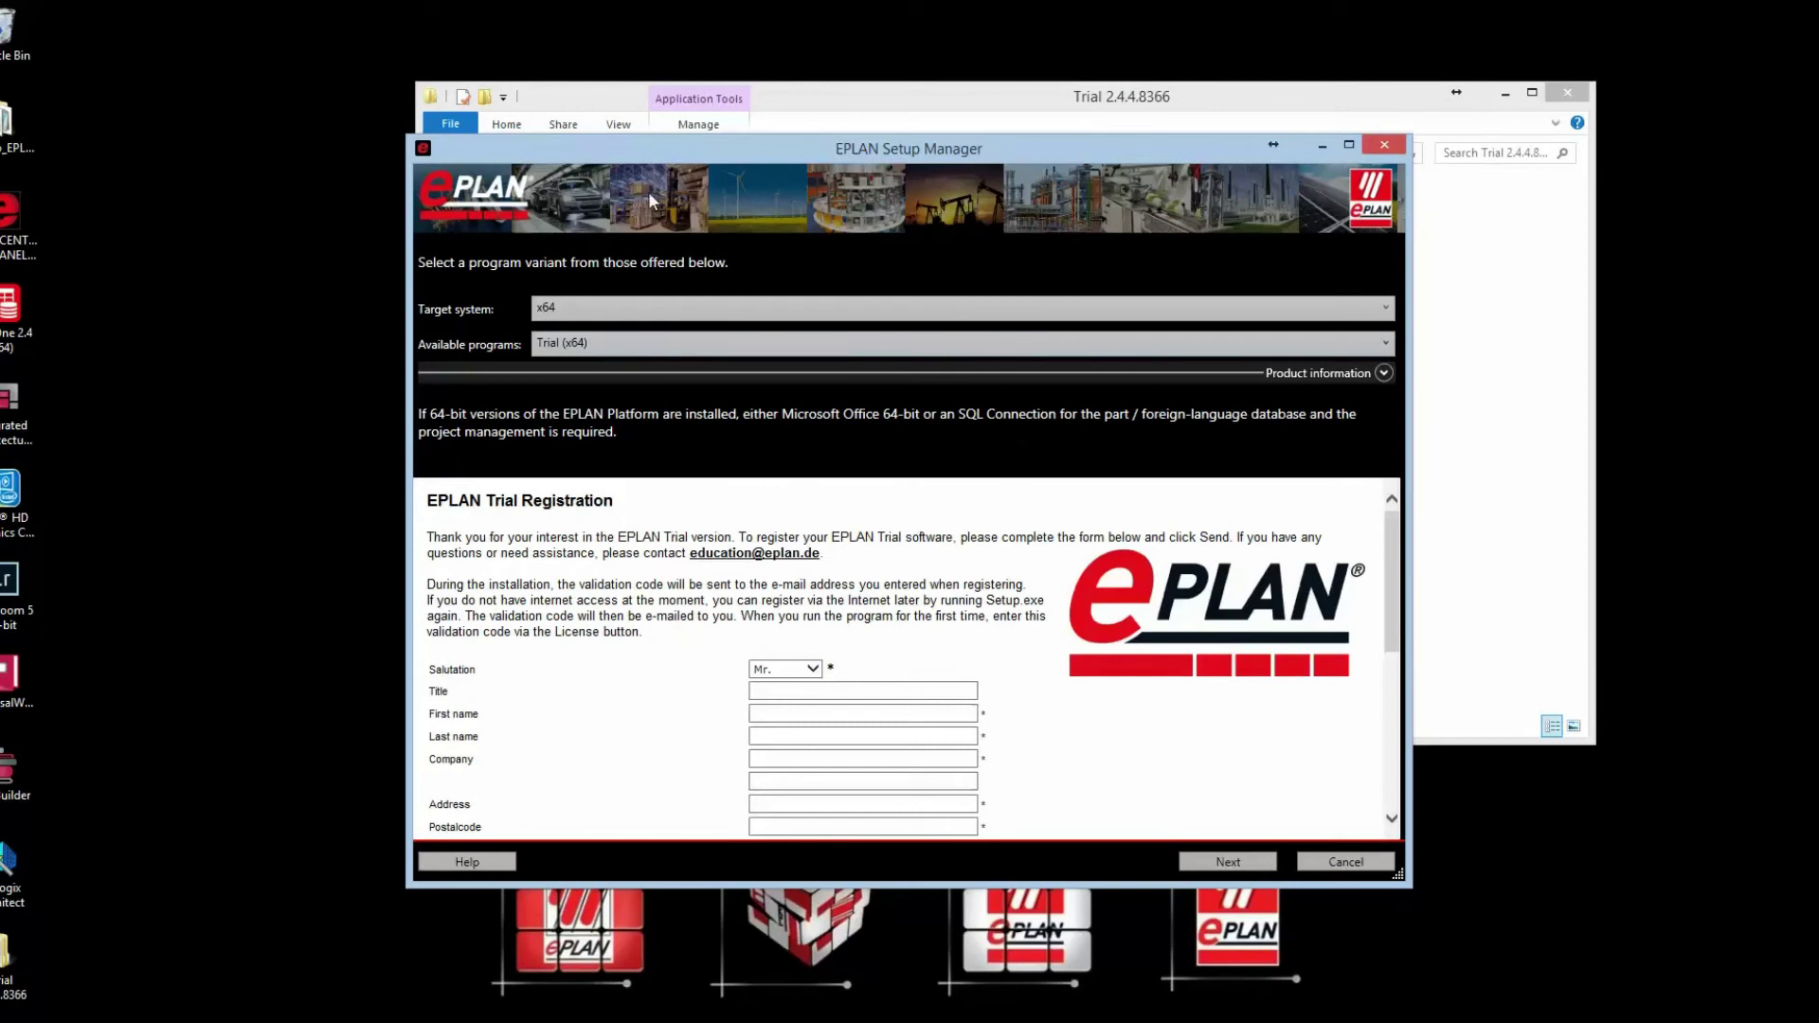
Step: Move the Setup Manager window up and enlarge it to show the full registration form
left_click_drag(664, 144, 583, 56)
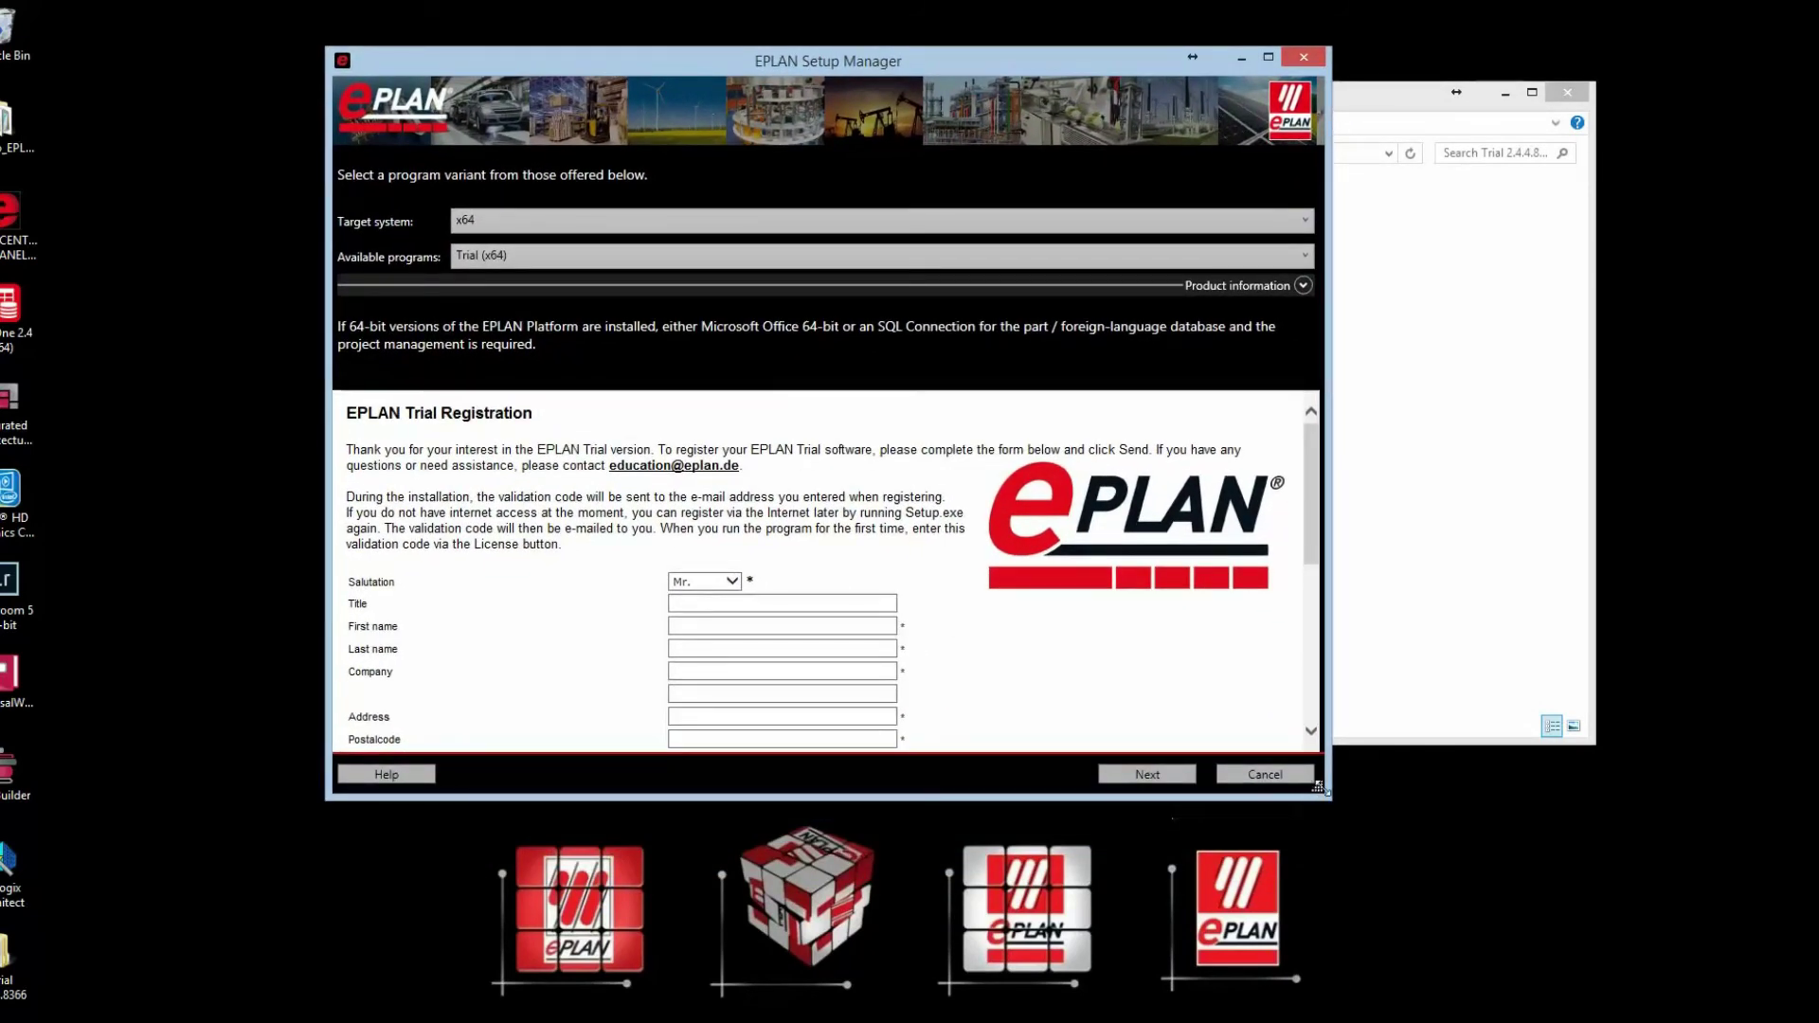
left_click_drag(1315, 794, 1506, 947)
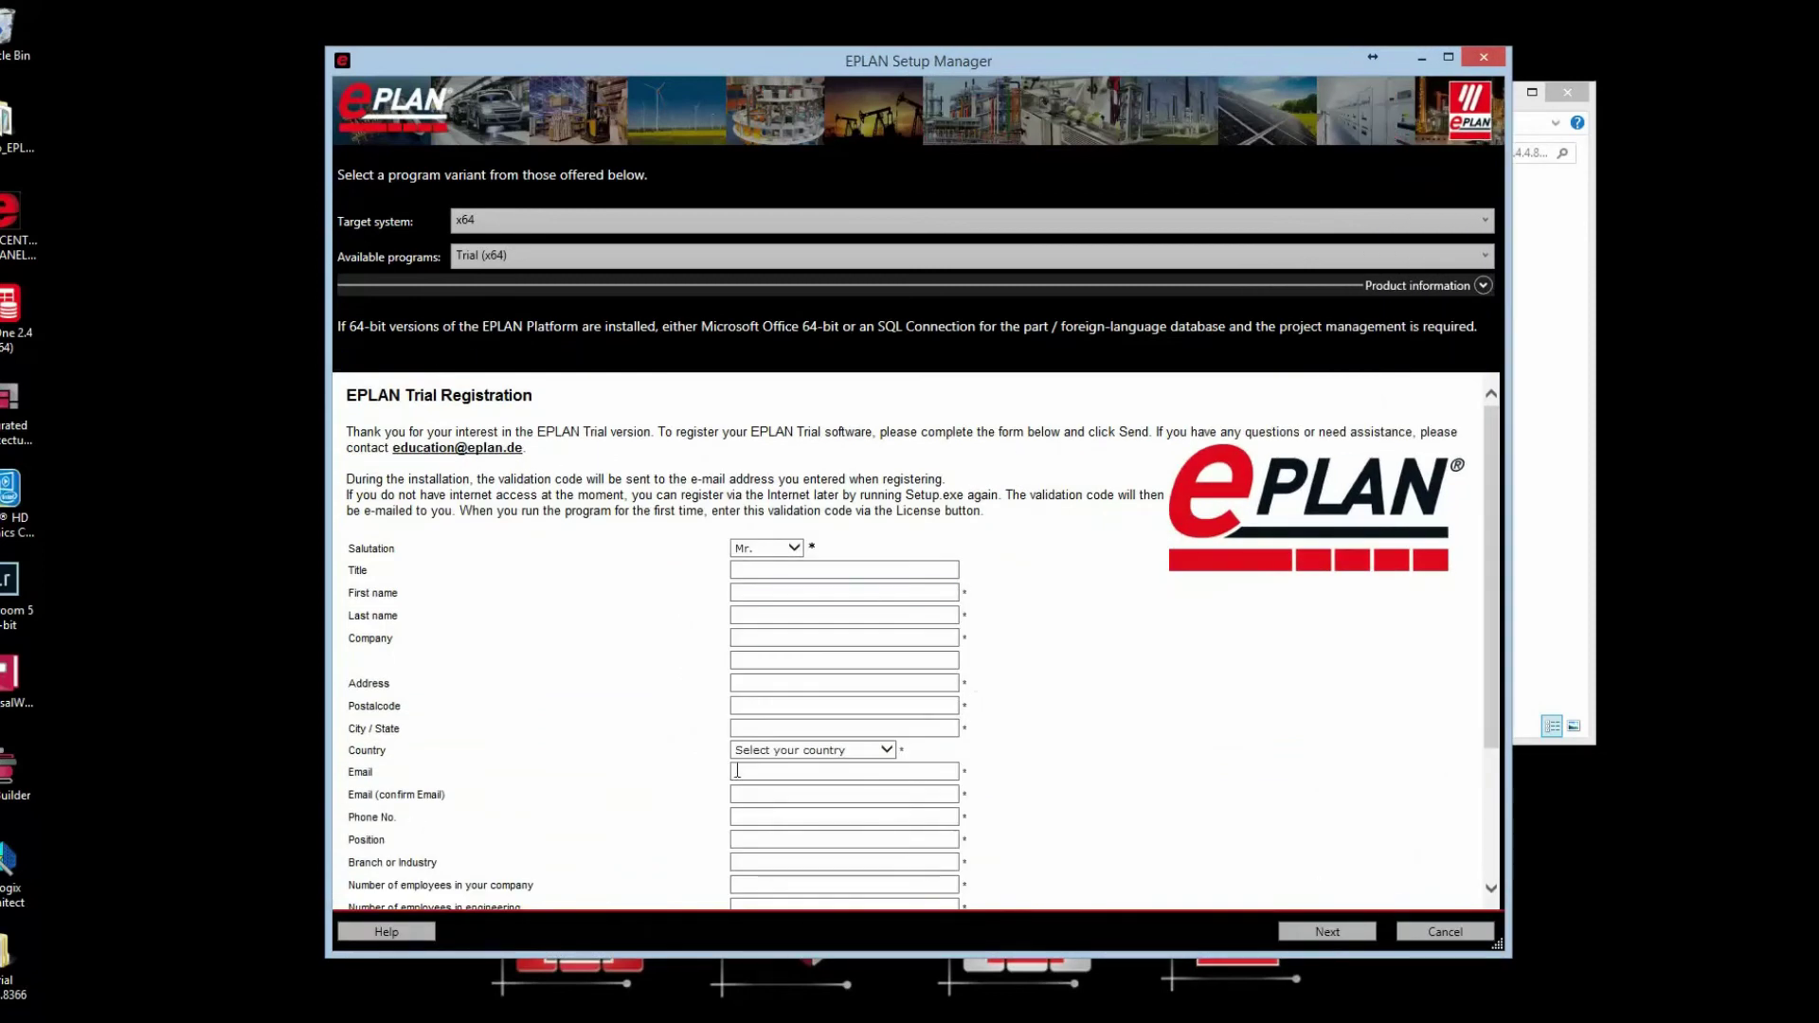
left_click(817, 682)
Step: Enter the registrant's first and last name, correcting a typo in the last name
left_click(901, 593)
key("Tab")
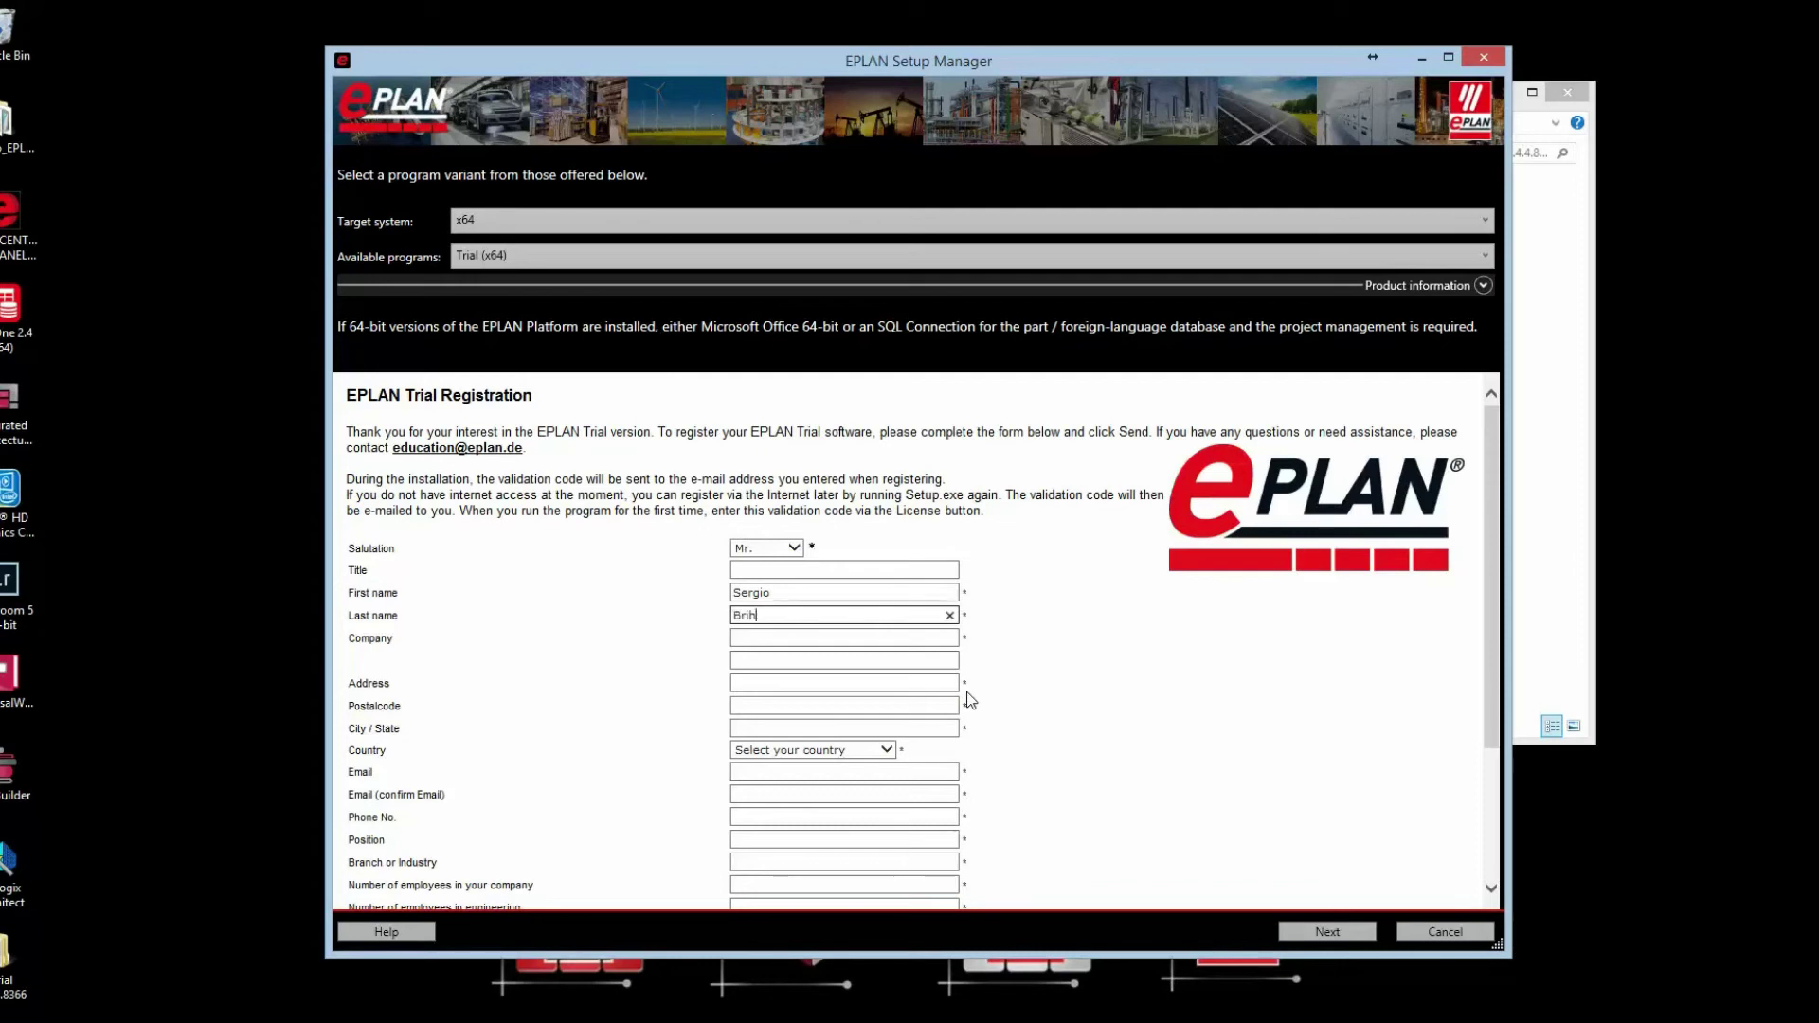
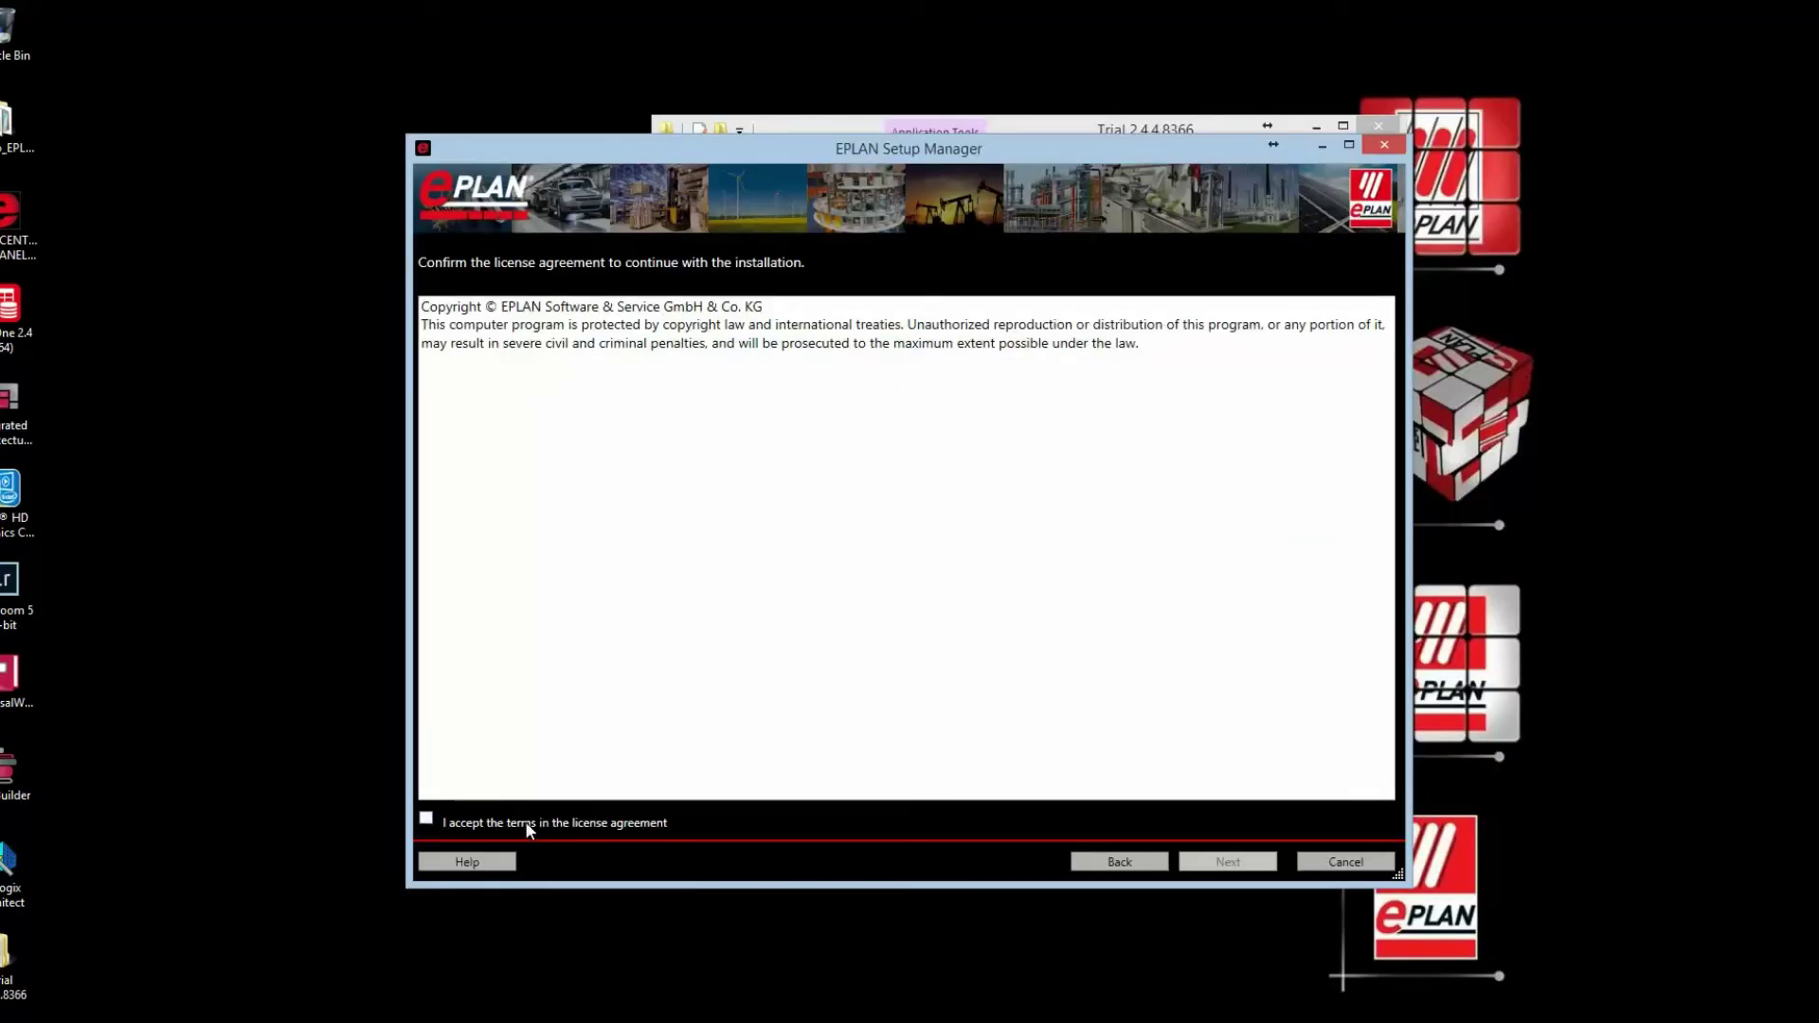
Step: Accept the license agreement terms and continue to the target directories page
left_click(527, 824)
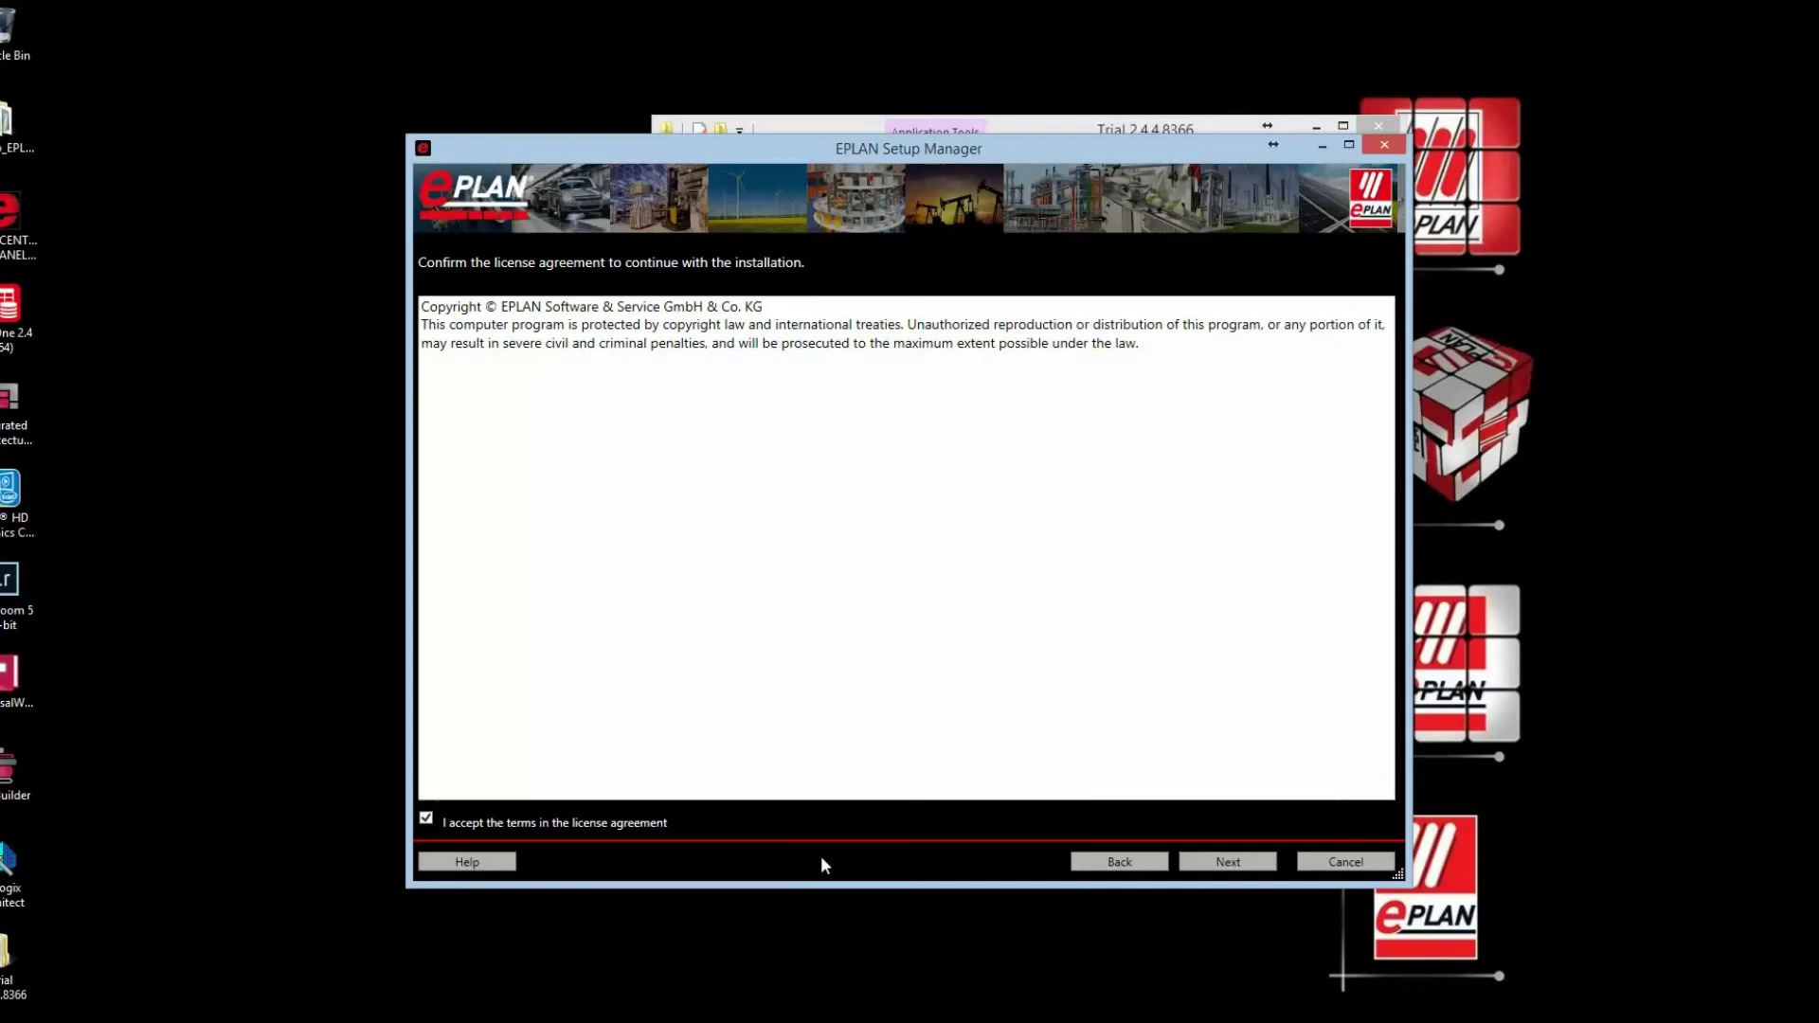
left_click(1231, 863)
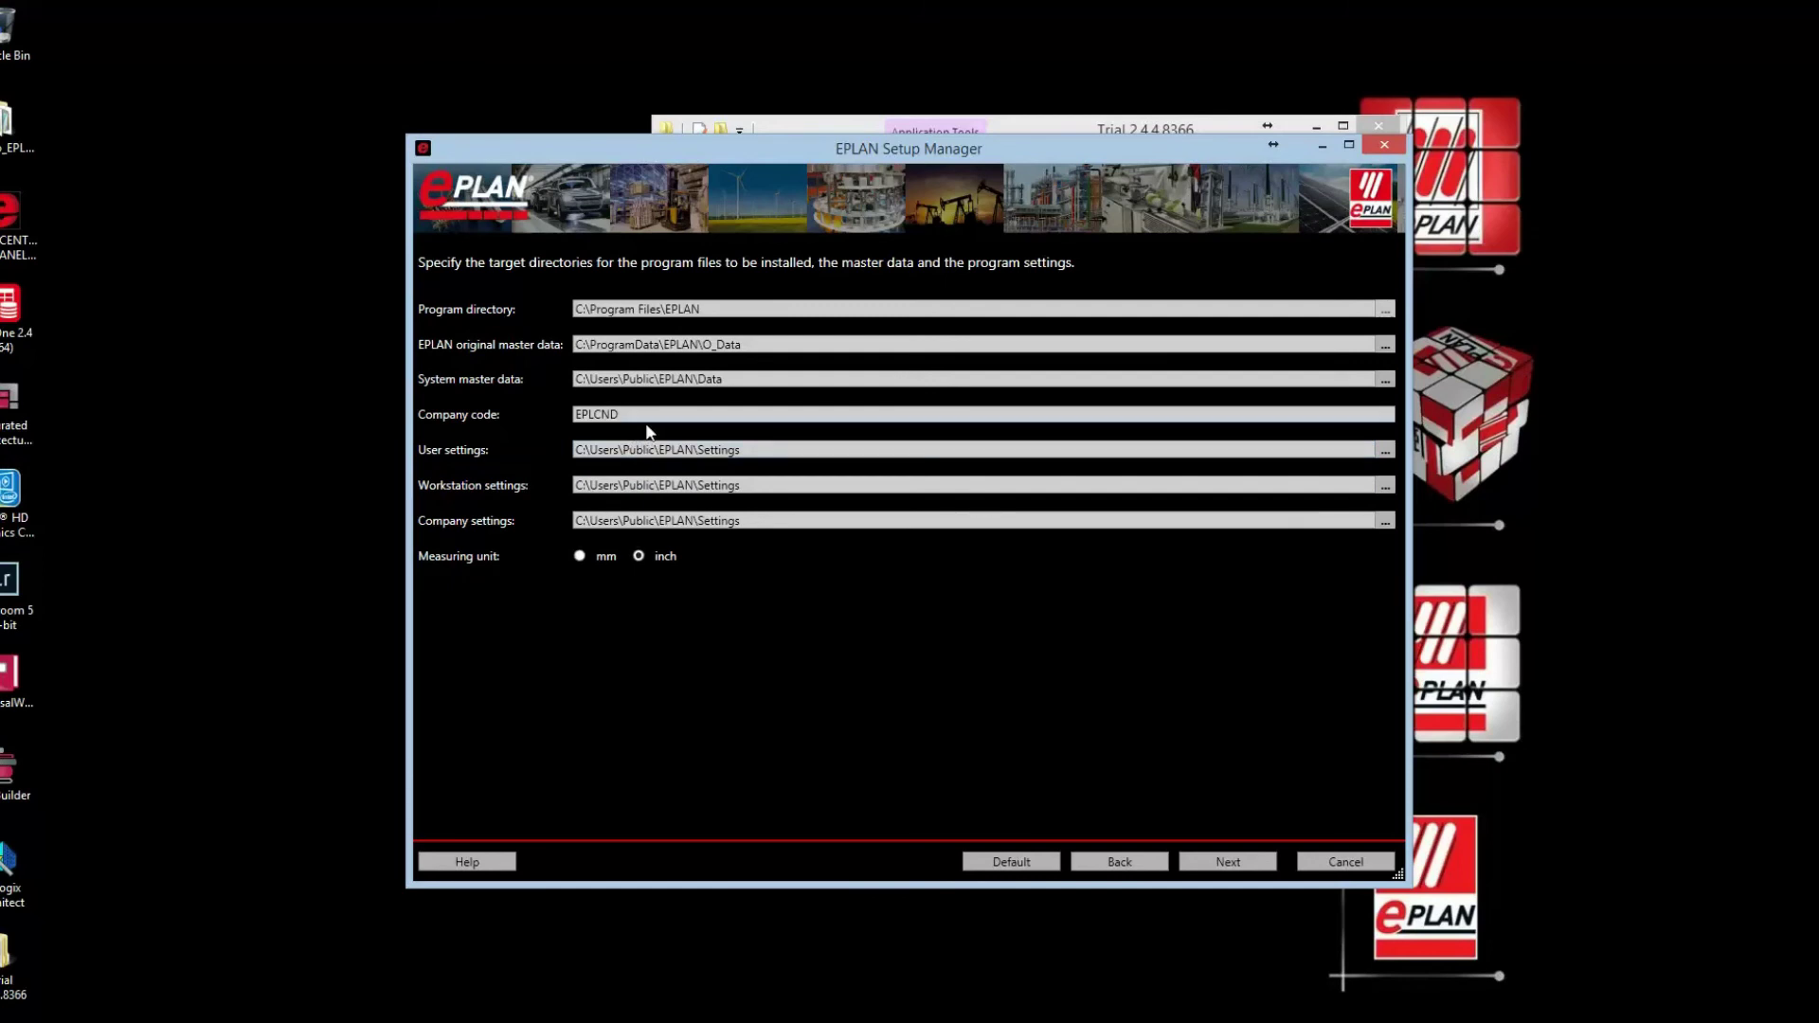
Step: Select the existing company code EPLCND in the Company code field
left_click_drag(652, 415, 449, 416)
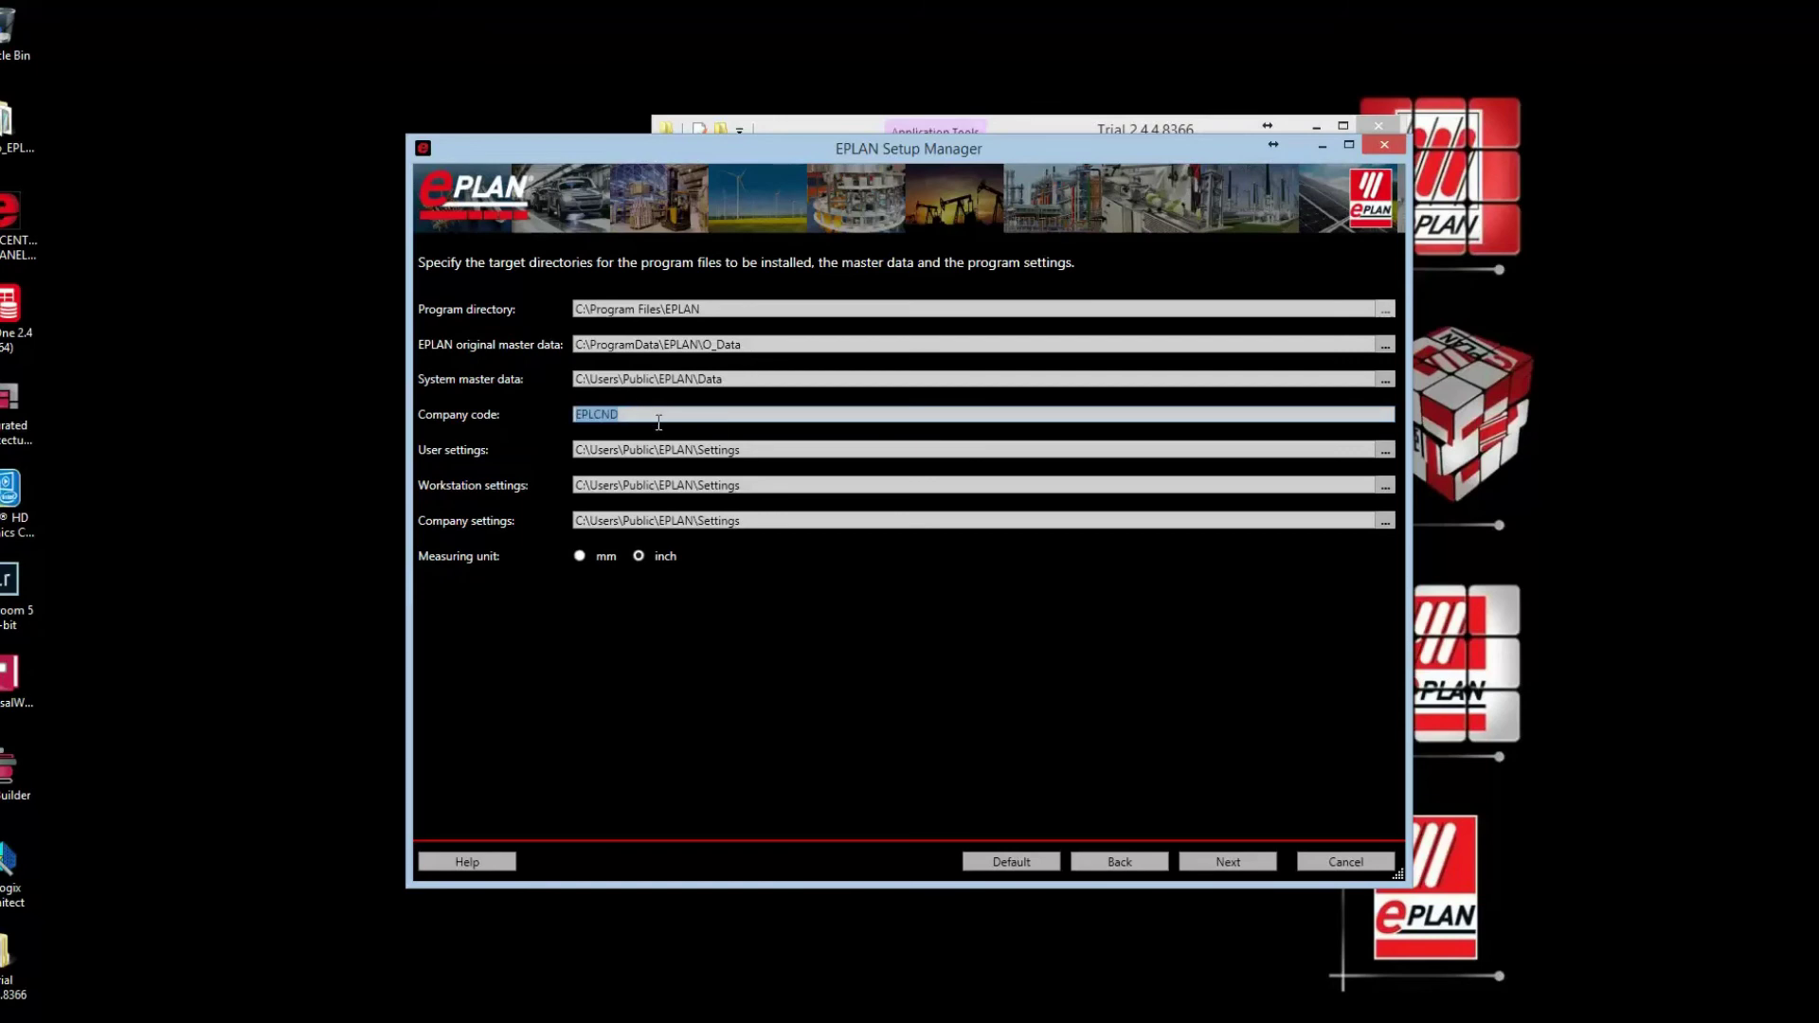
Step: Replace the company code EPLCND with EPL USA
type("EPL")
type("USA")
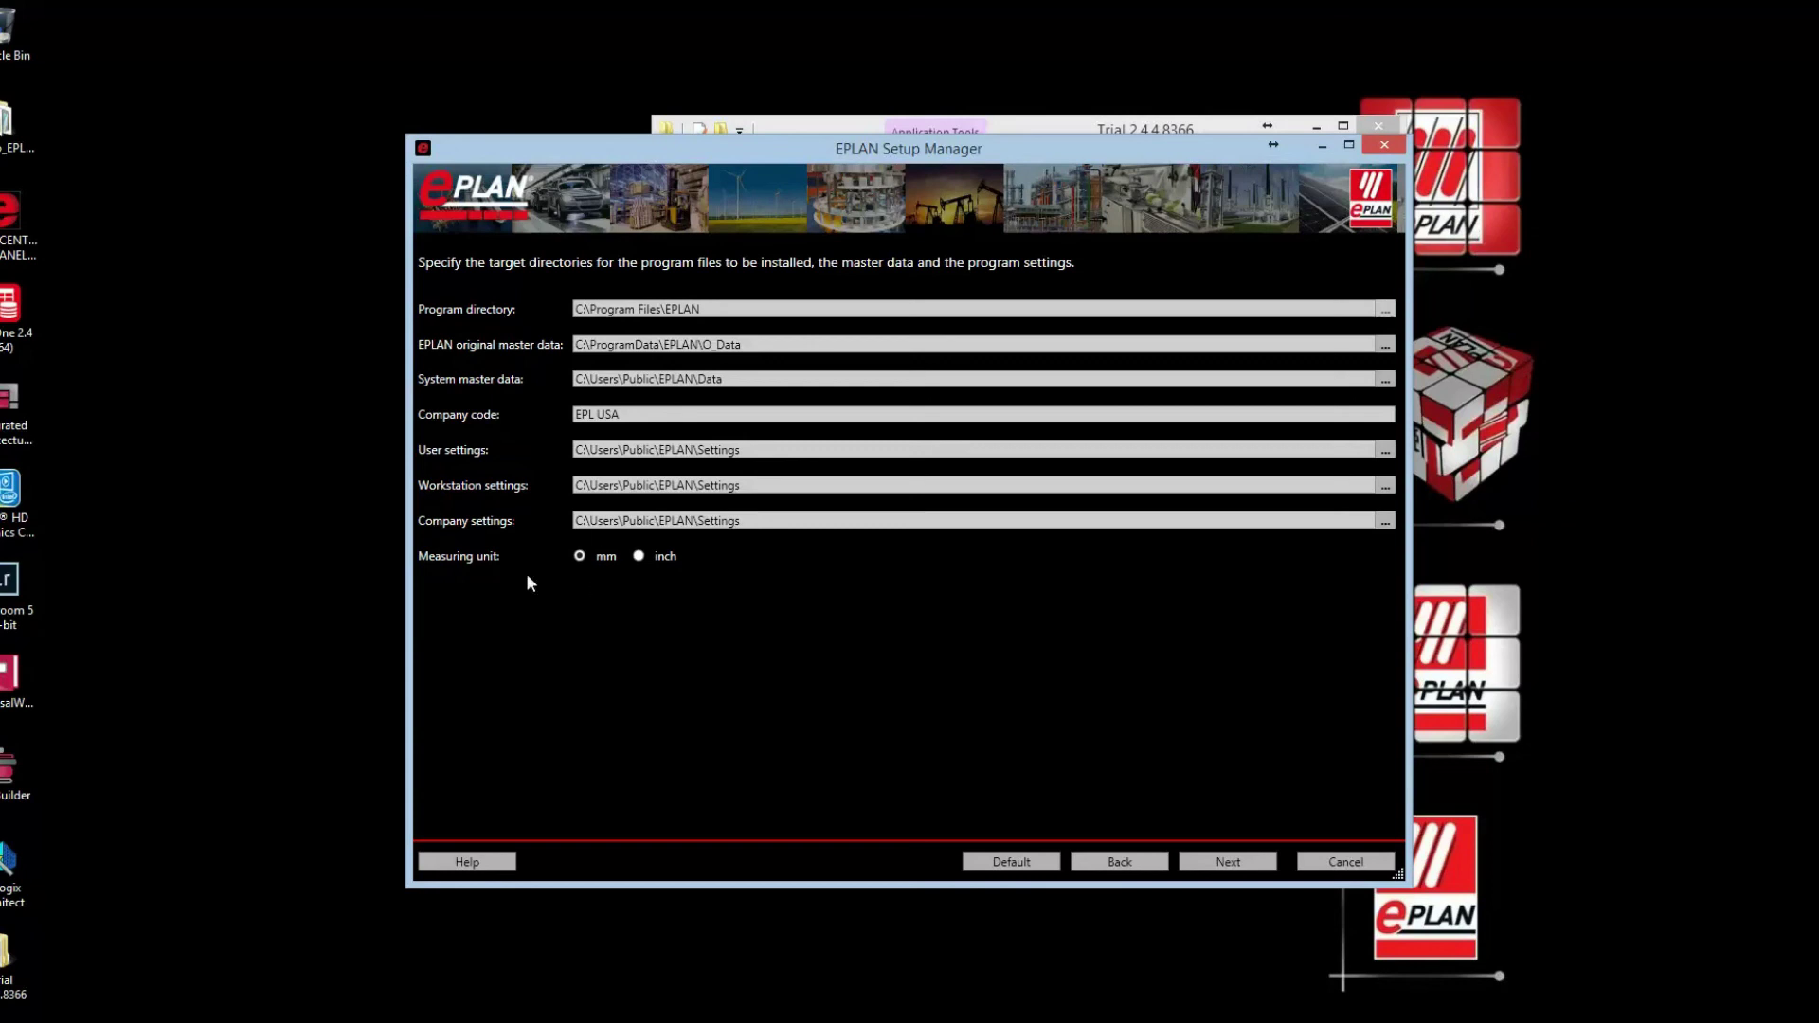
Step: Go to the installation options and expand Customized installation and Master data and languages
left_click(1226, 865)
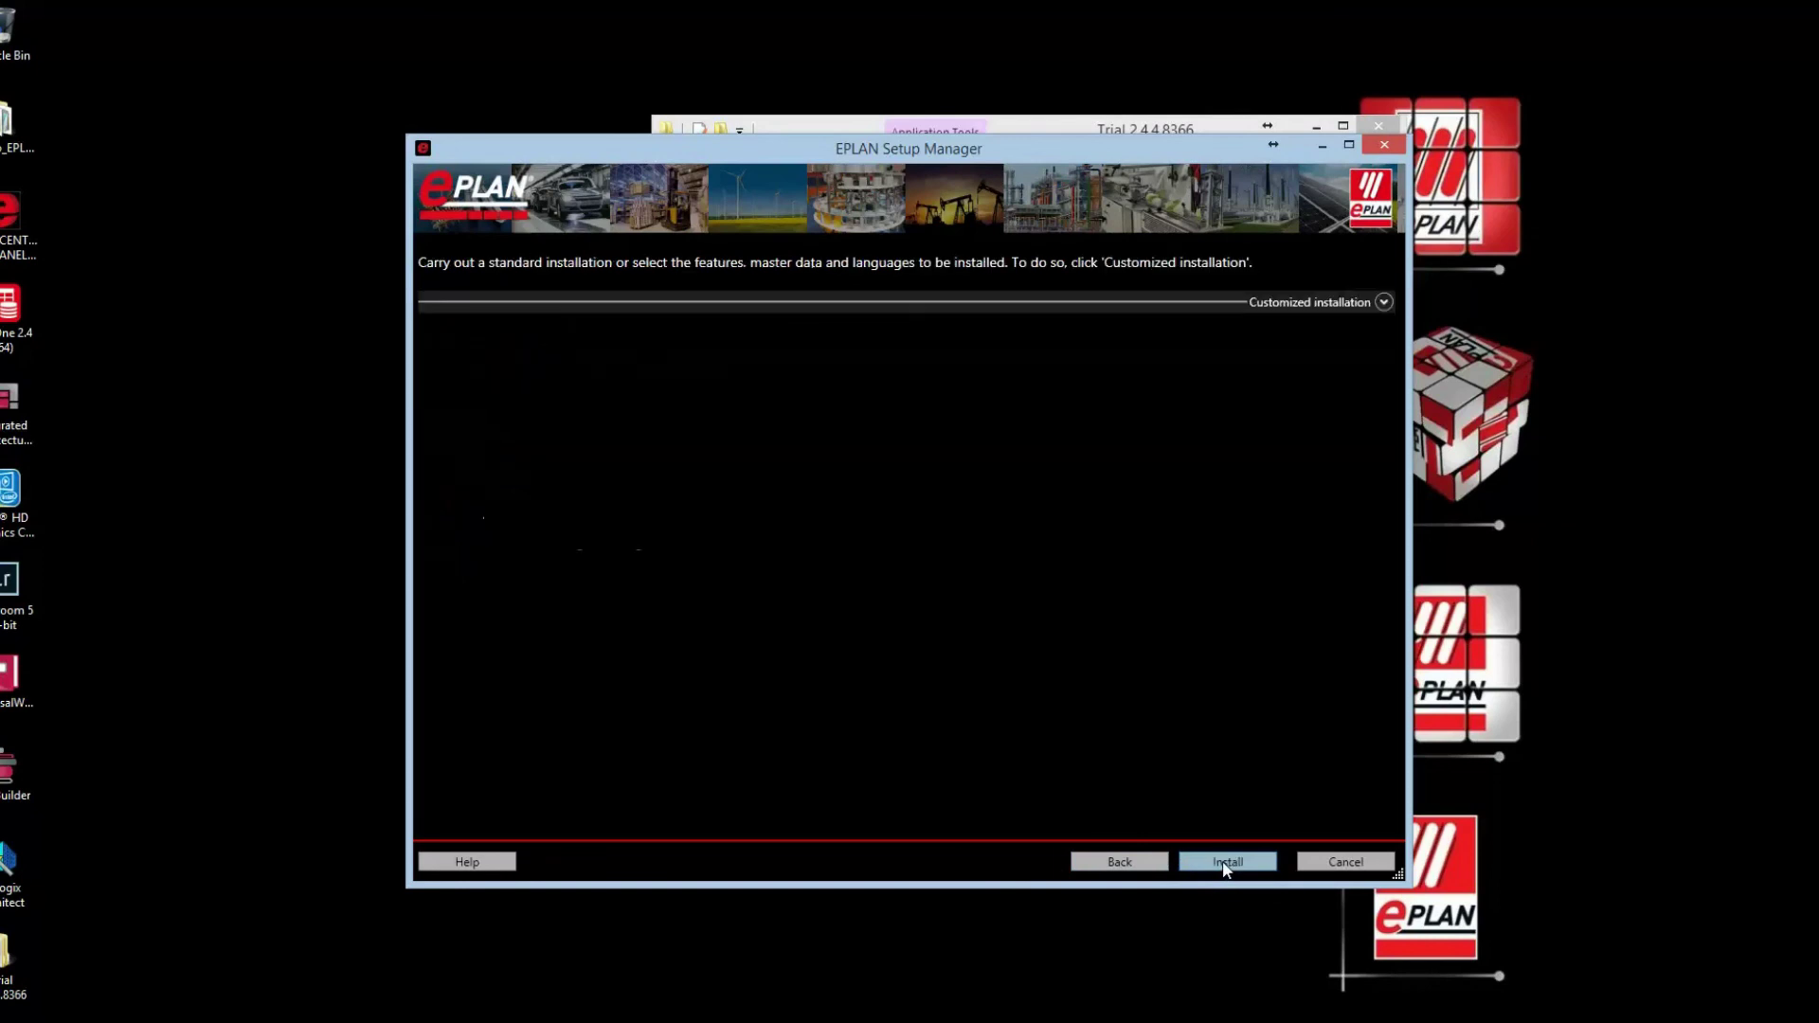
left_click(1384, 303)
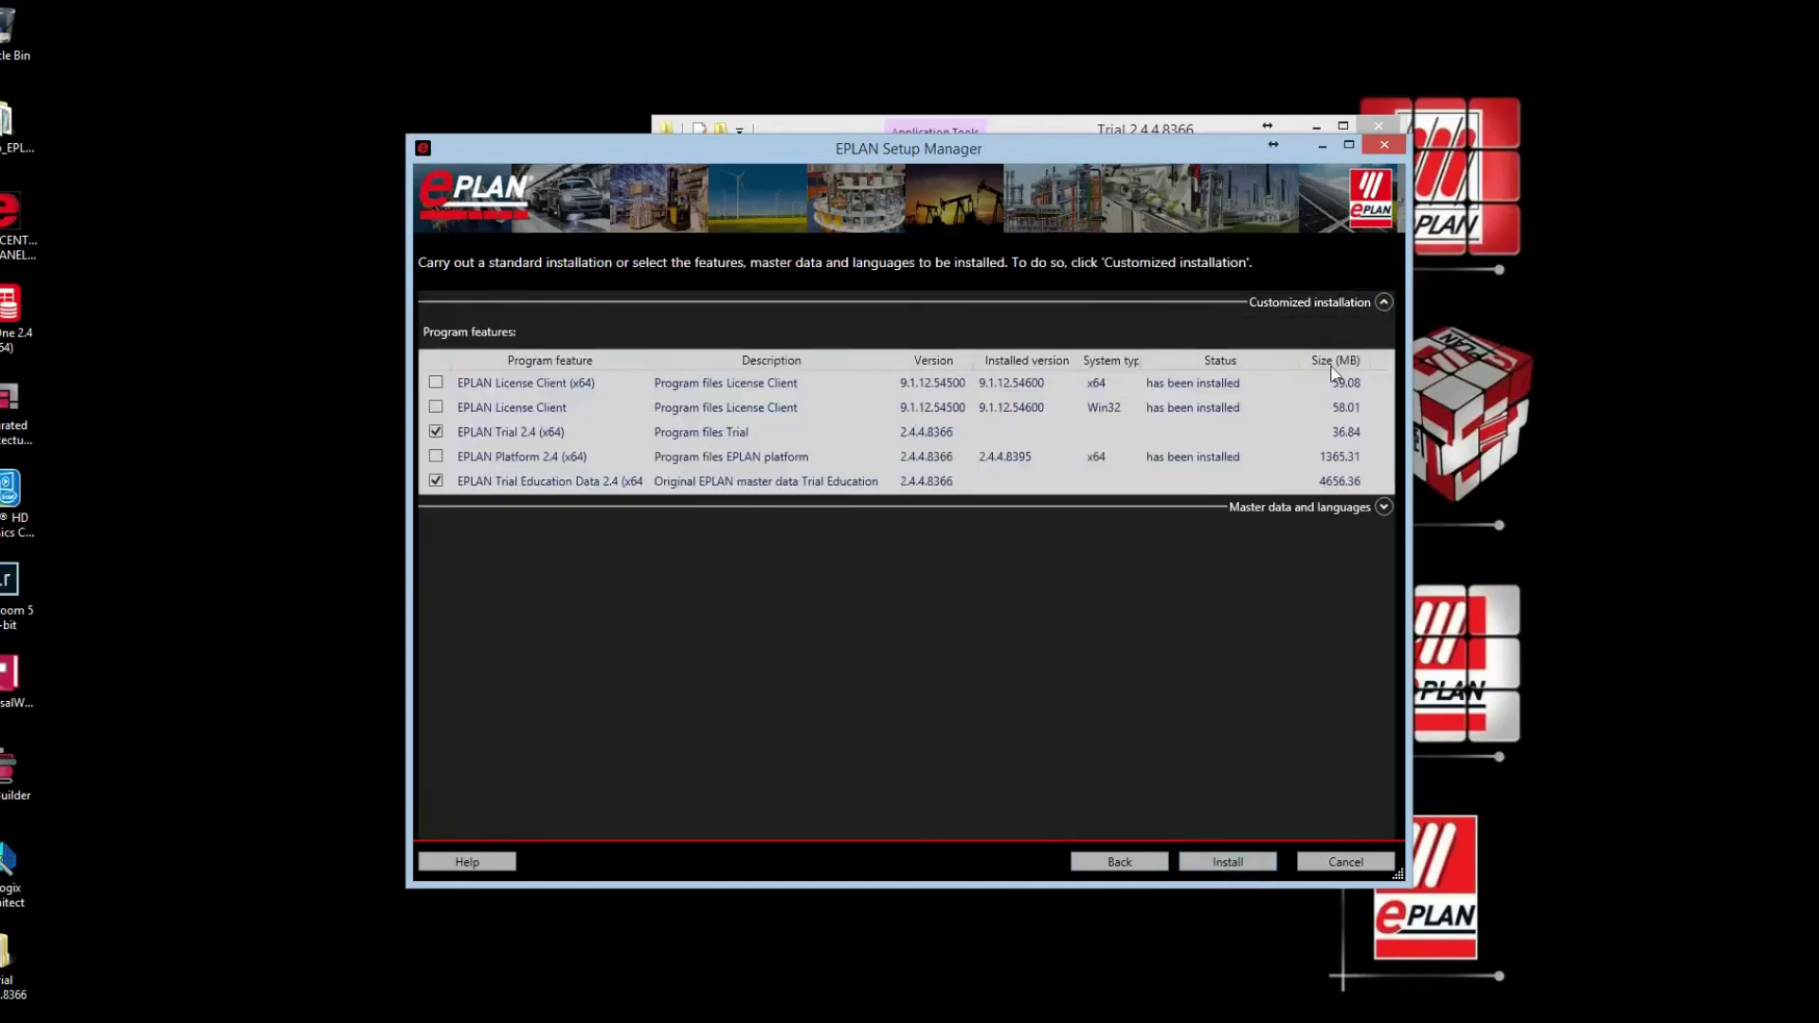
left_click(1383, 506)
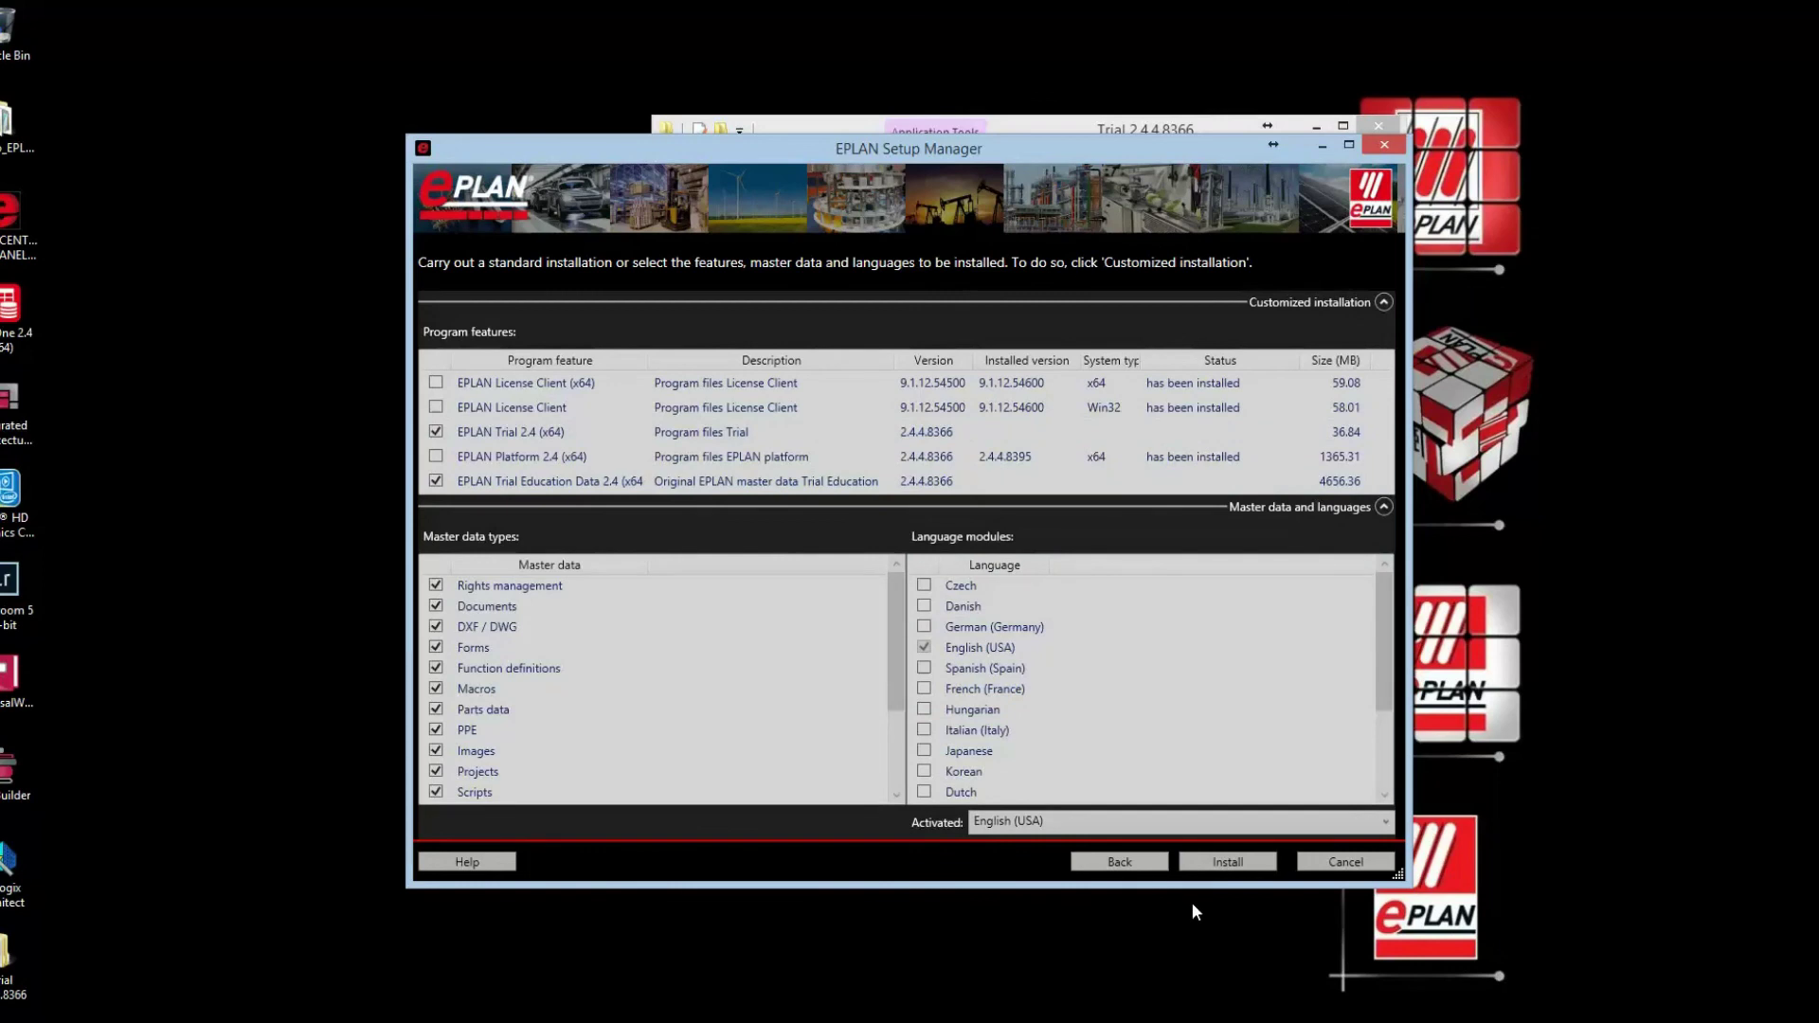
Step: Install EPLAN Trial 2.4 (x64) with Trial Education Data, checking the notification area meanwhile
left_click(1225, 863)
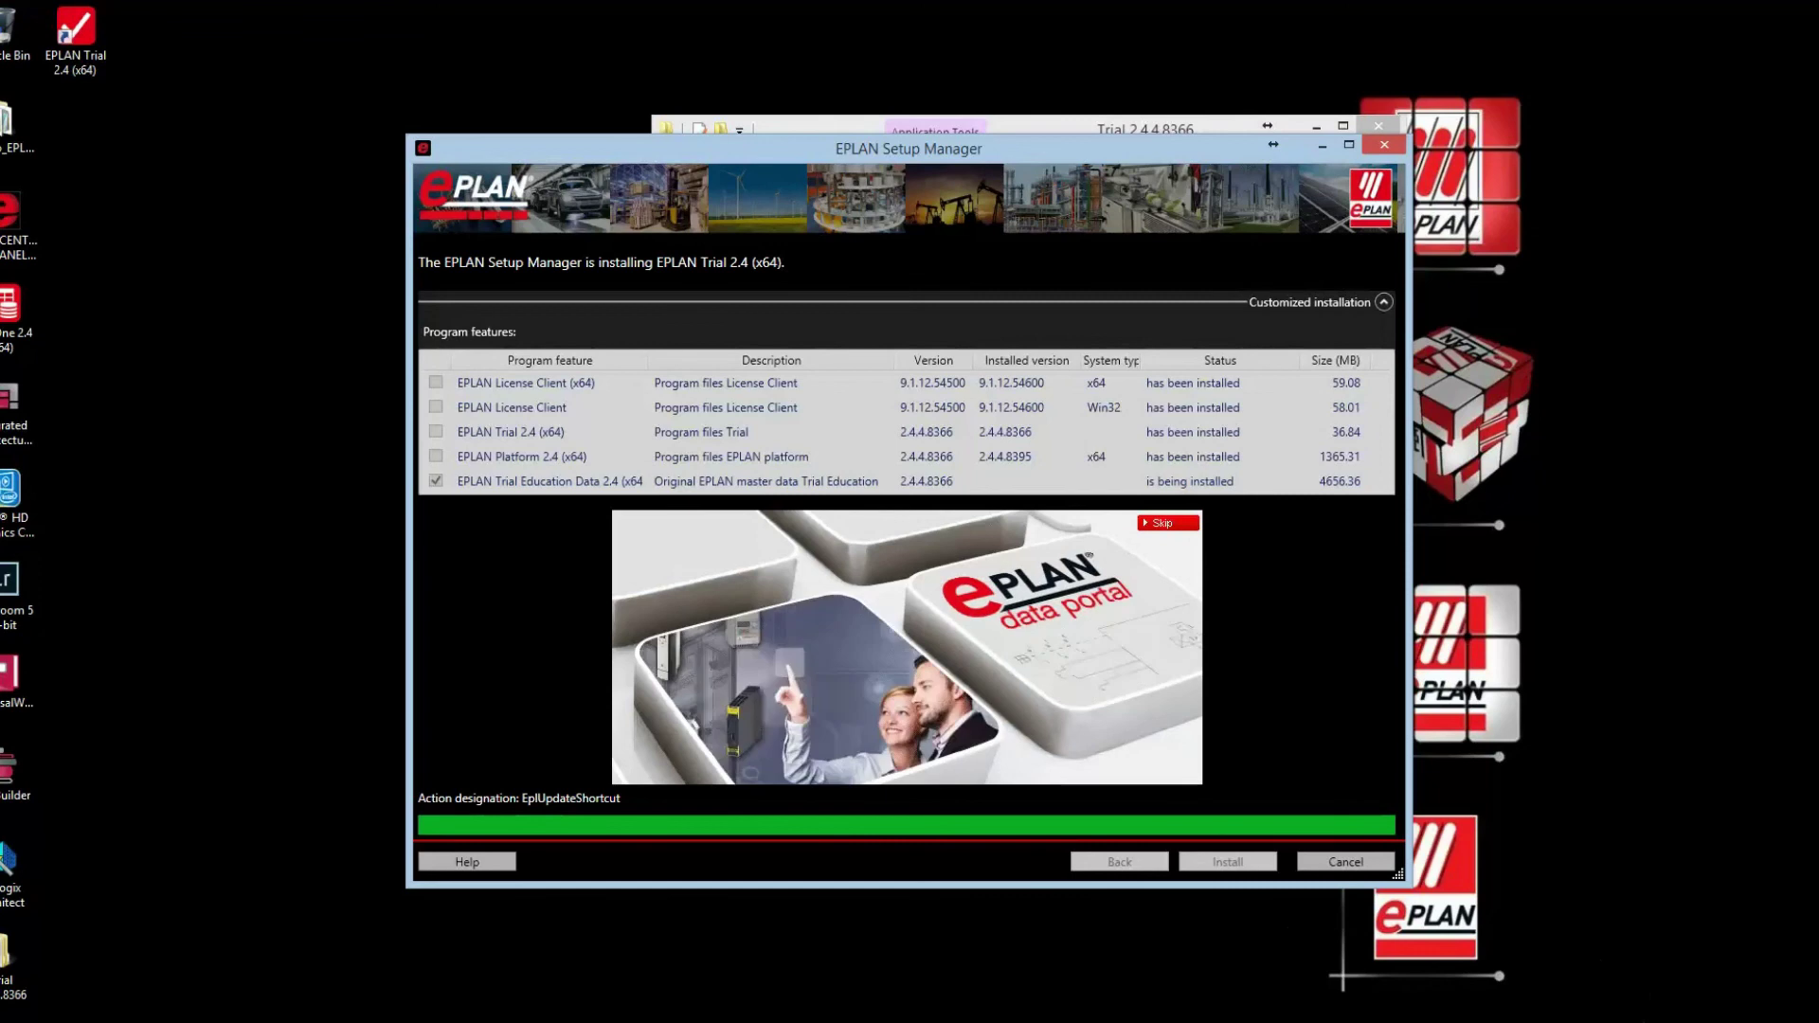
left_click(1665, 1018)
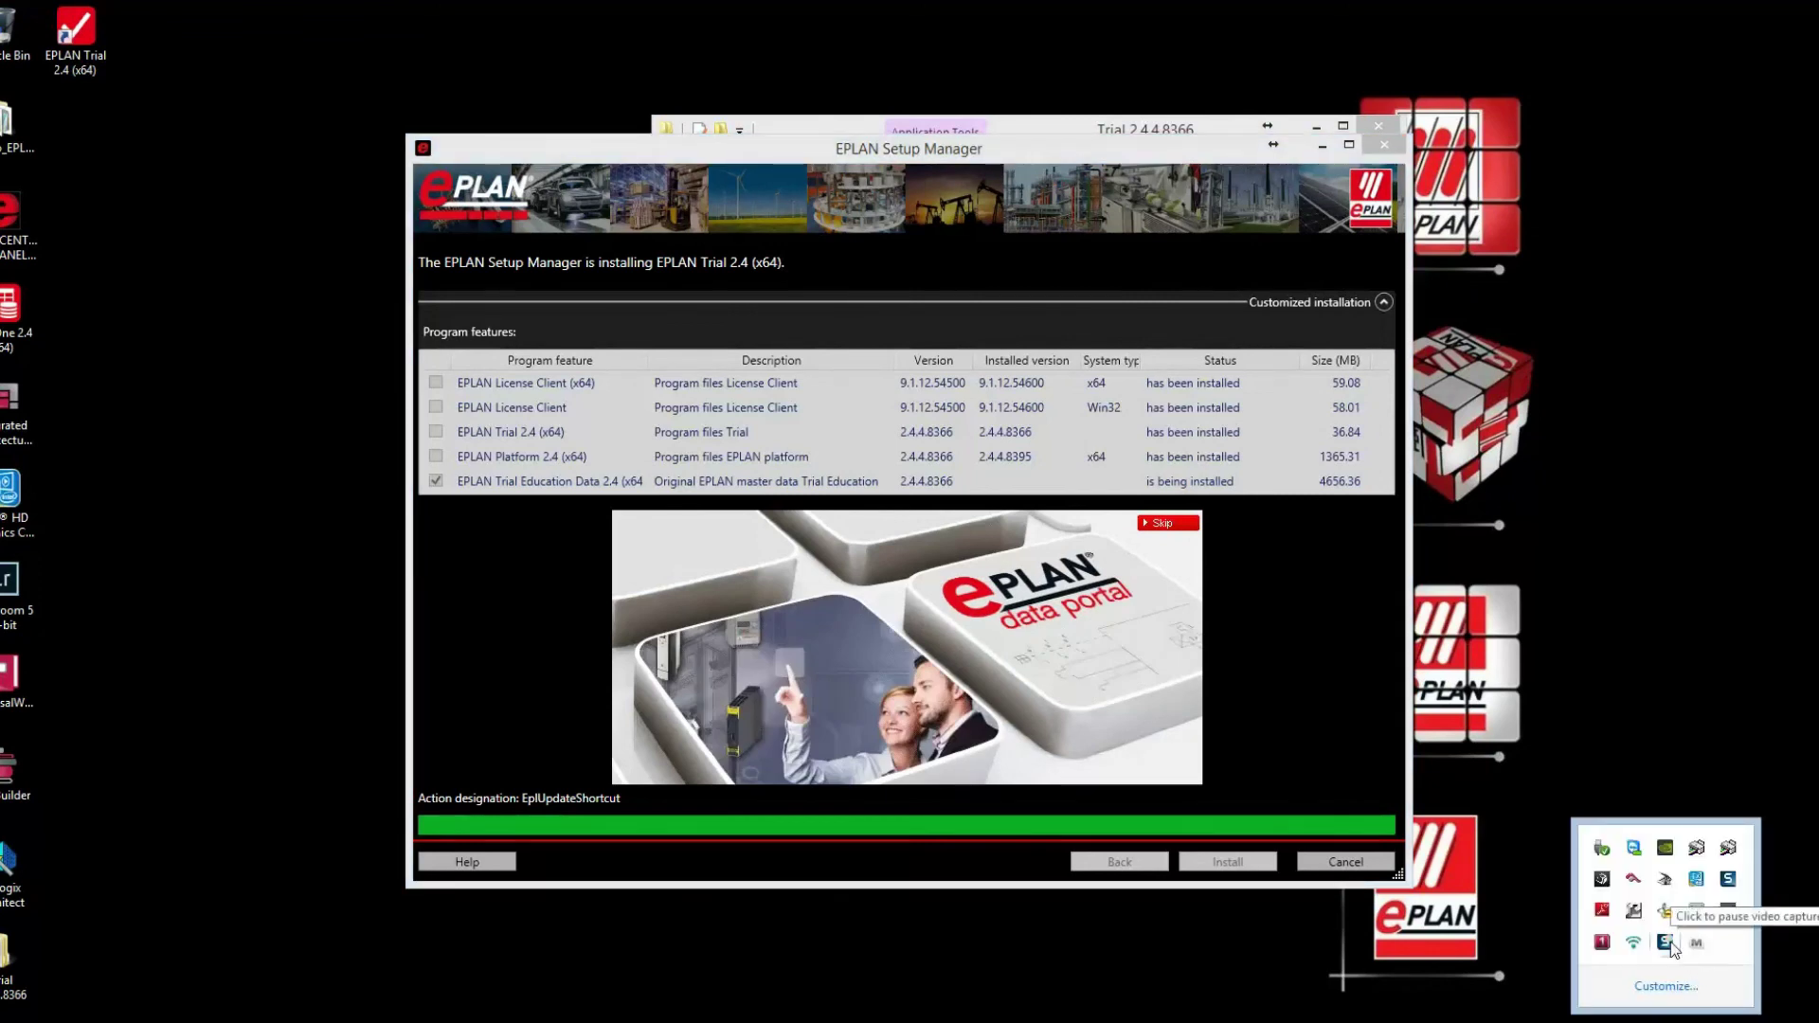
left_click_drag(910, 149, 1071, 152)
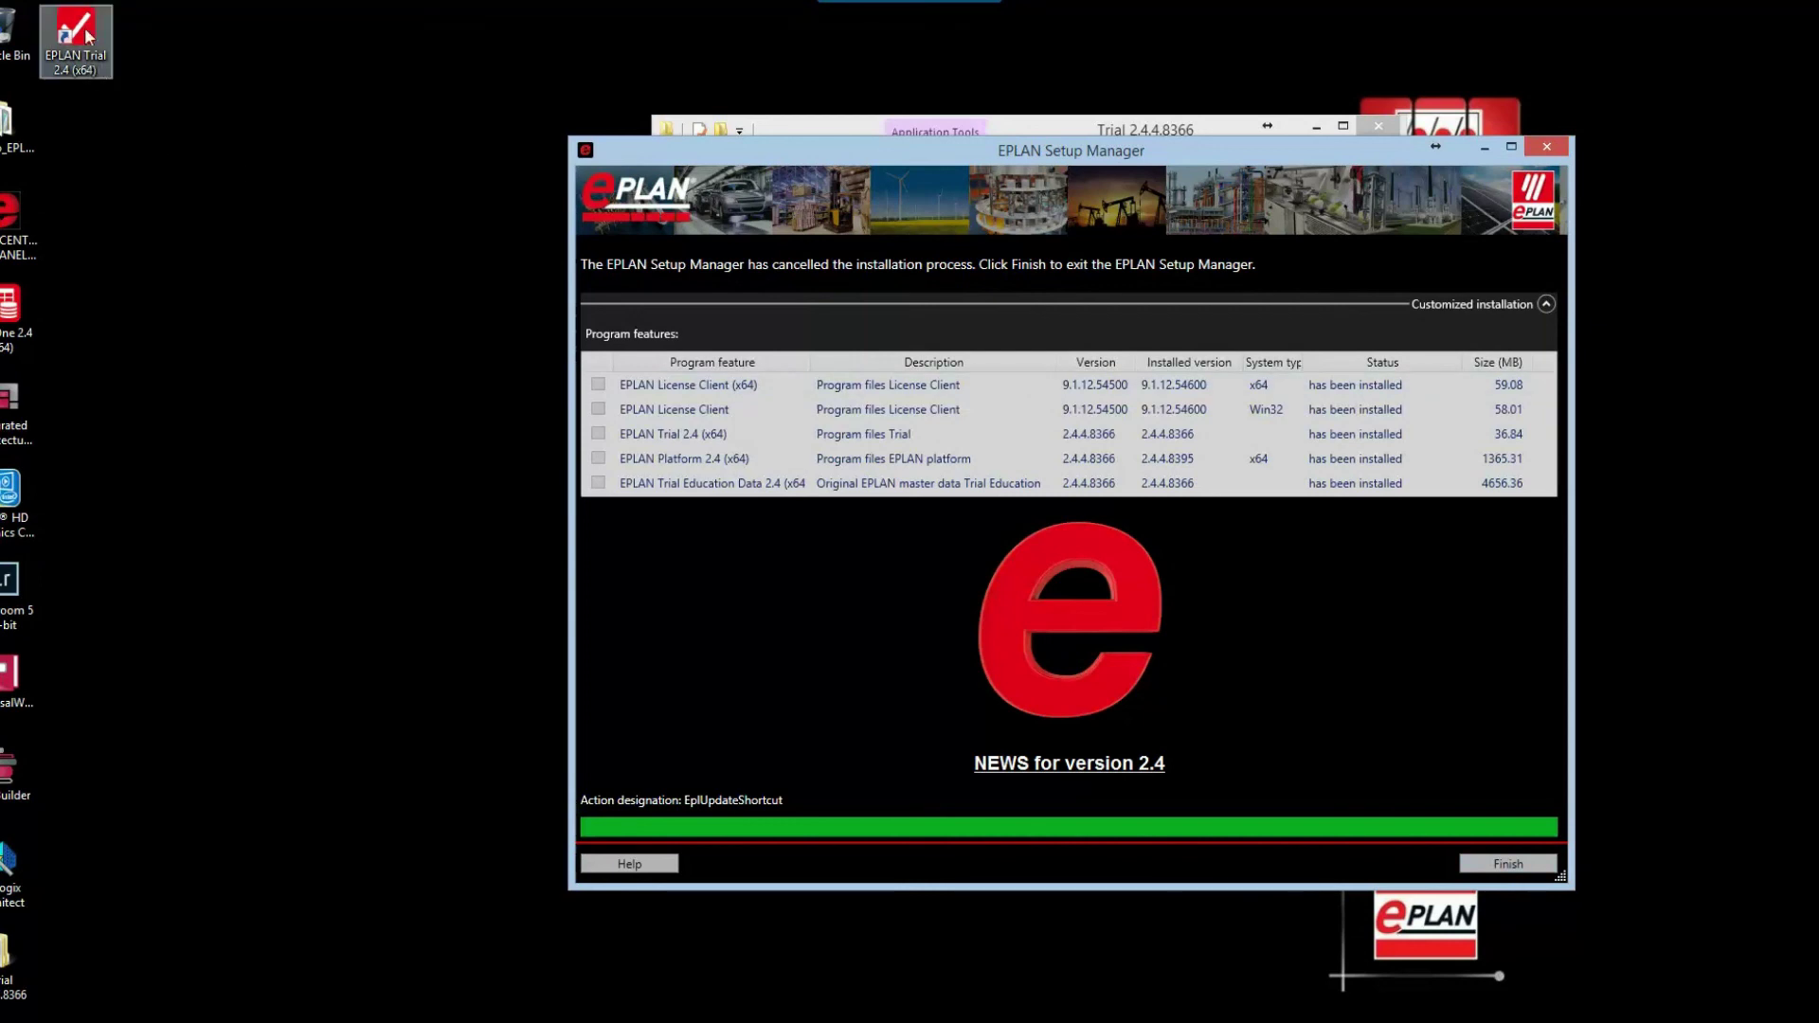
Step: Finish the Setup Manager, close the Explorer window, and place the EPLAN Trial icon above the EPLAN logo
left_click_drag(92, 73, 341, 428)
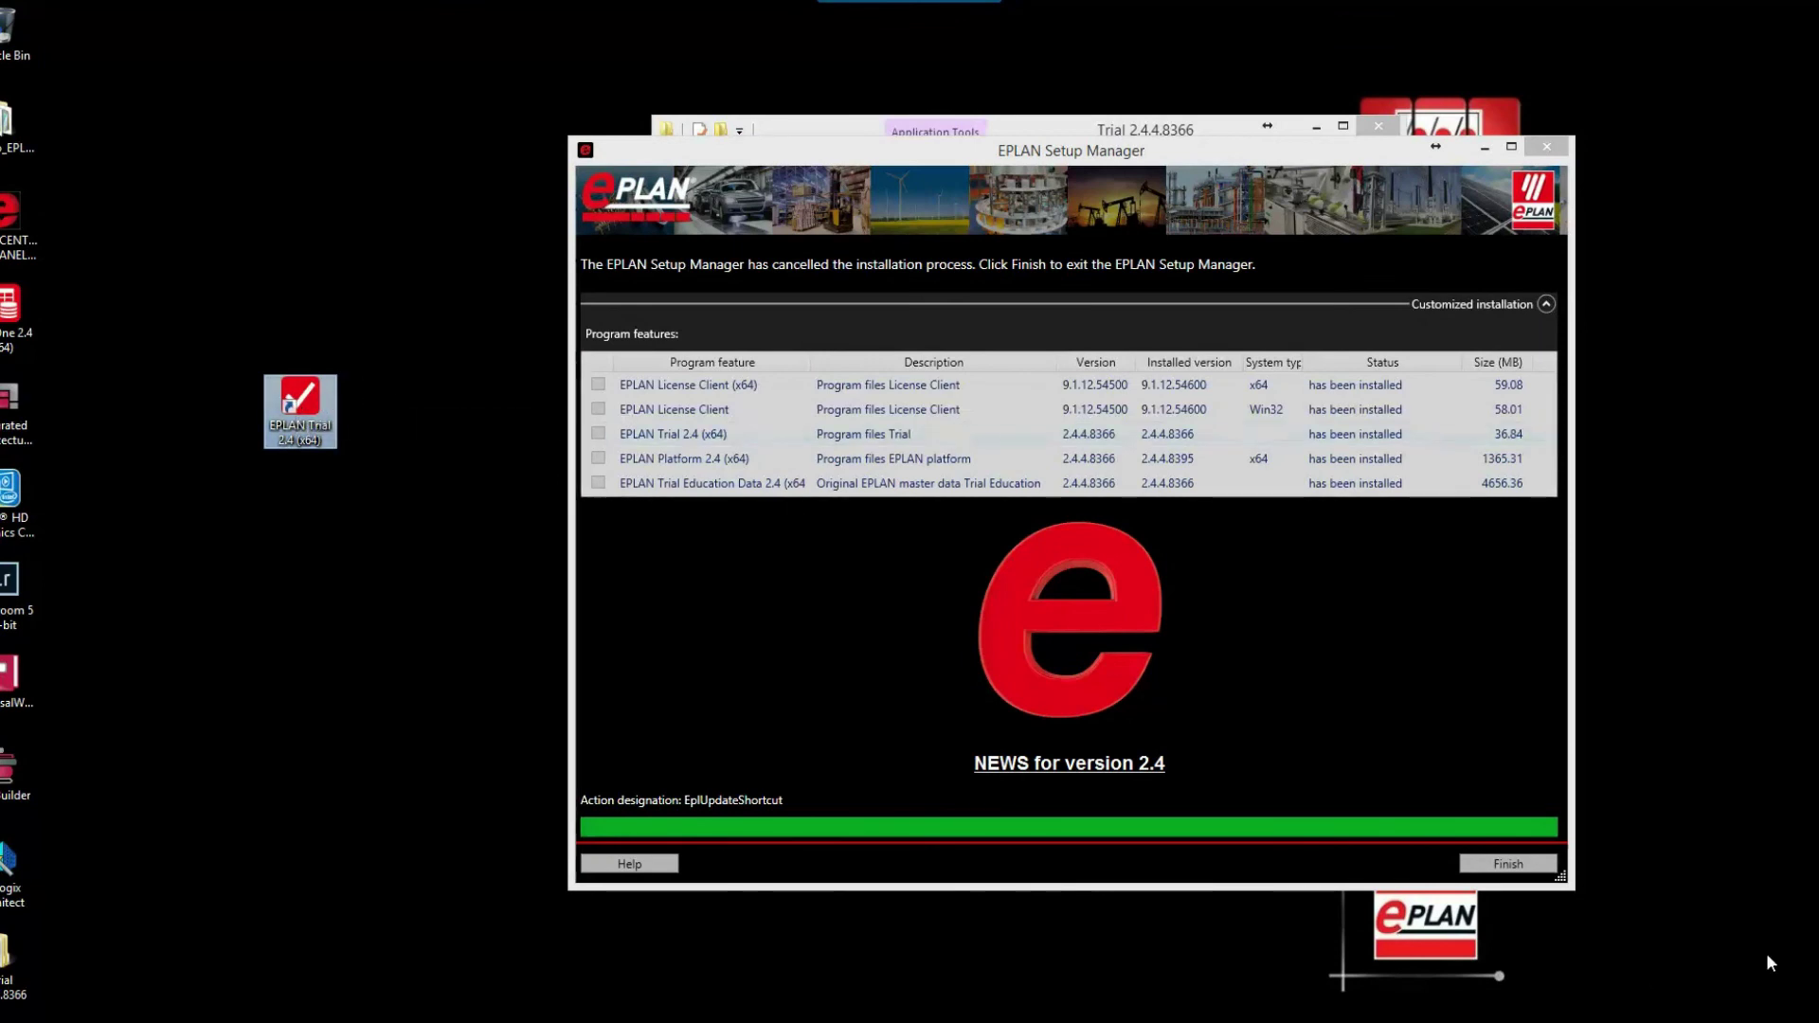
left_click(1525, 864)
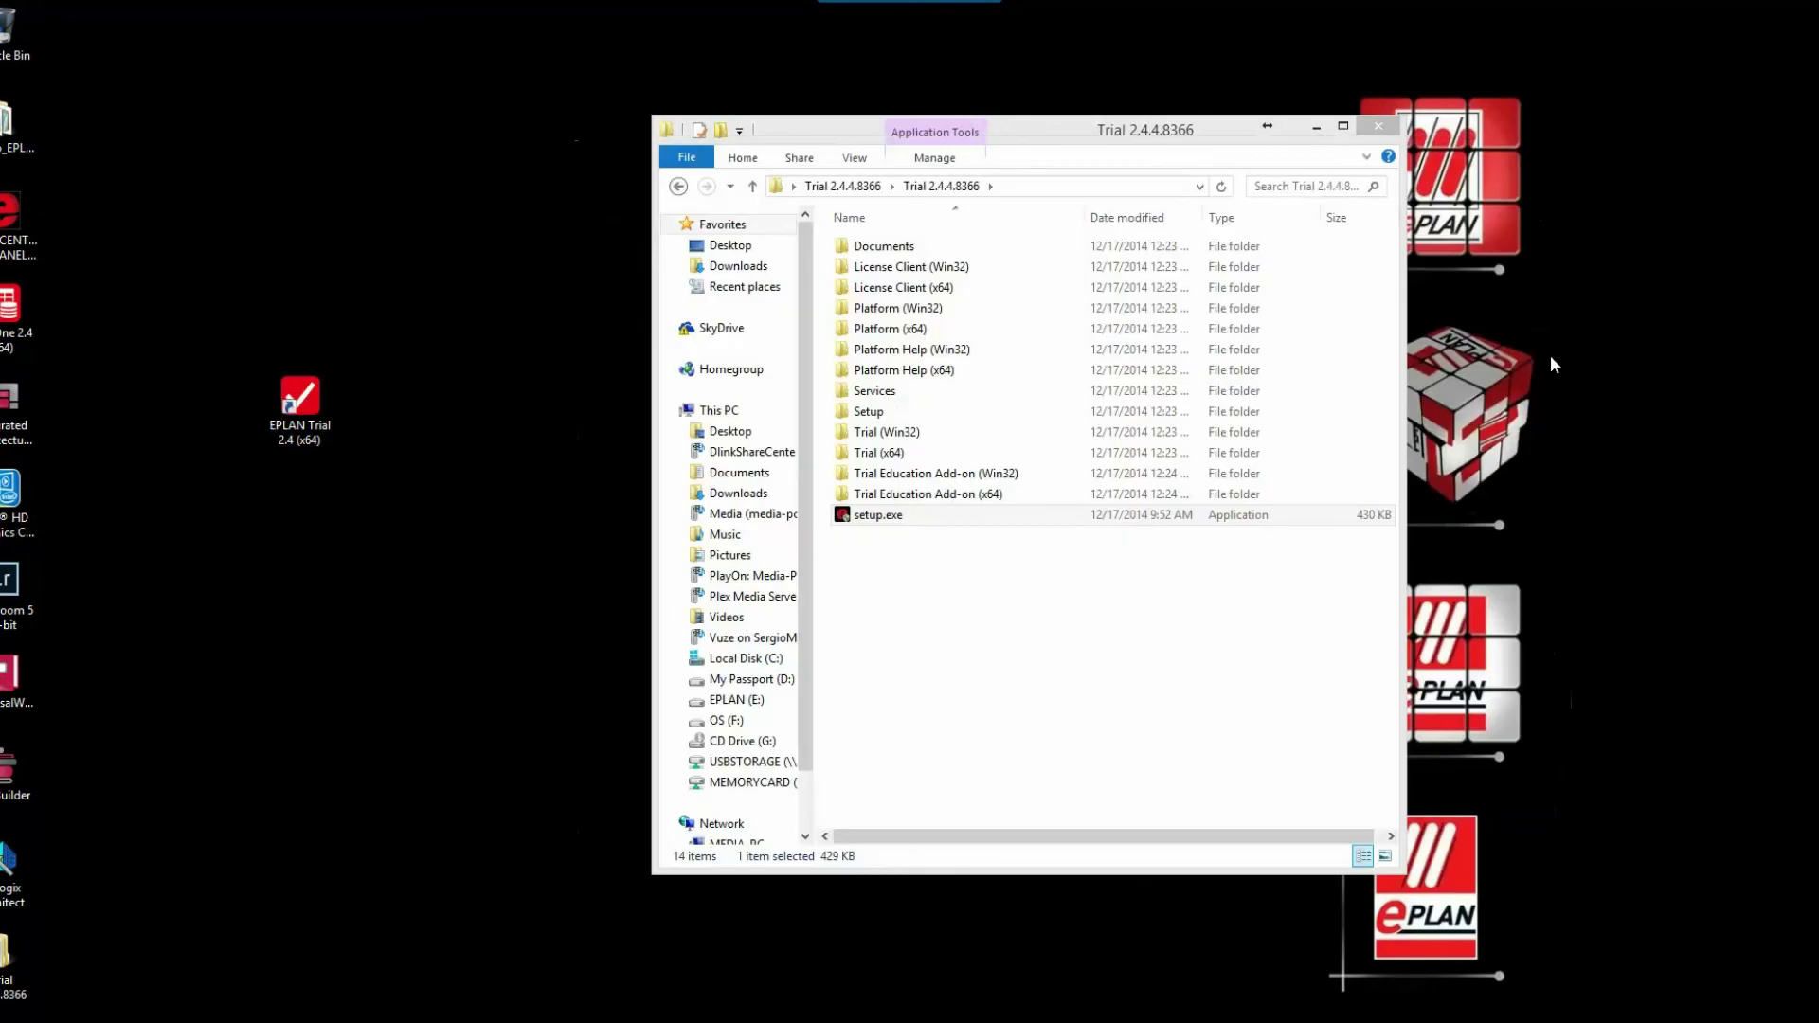
left_click(1378, 130)
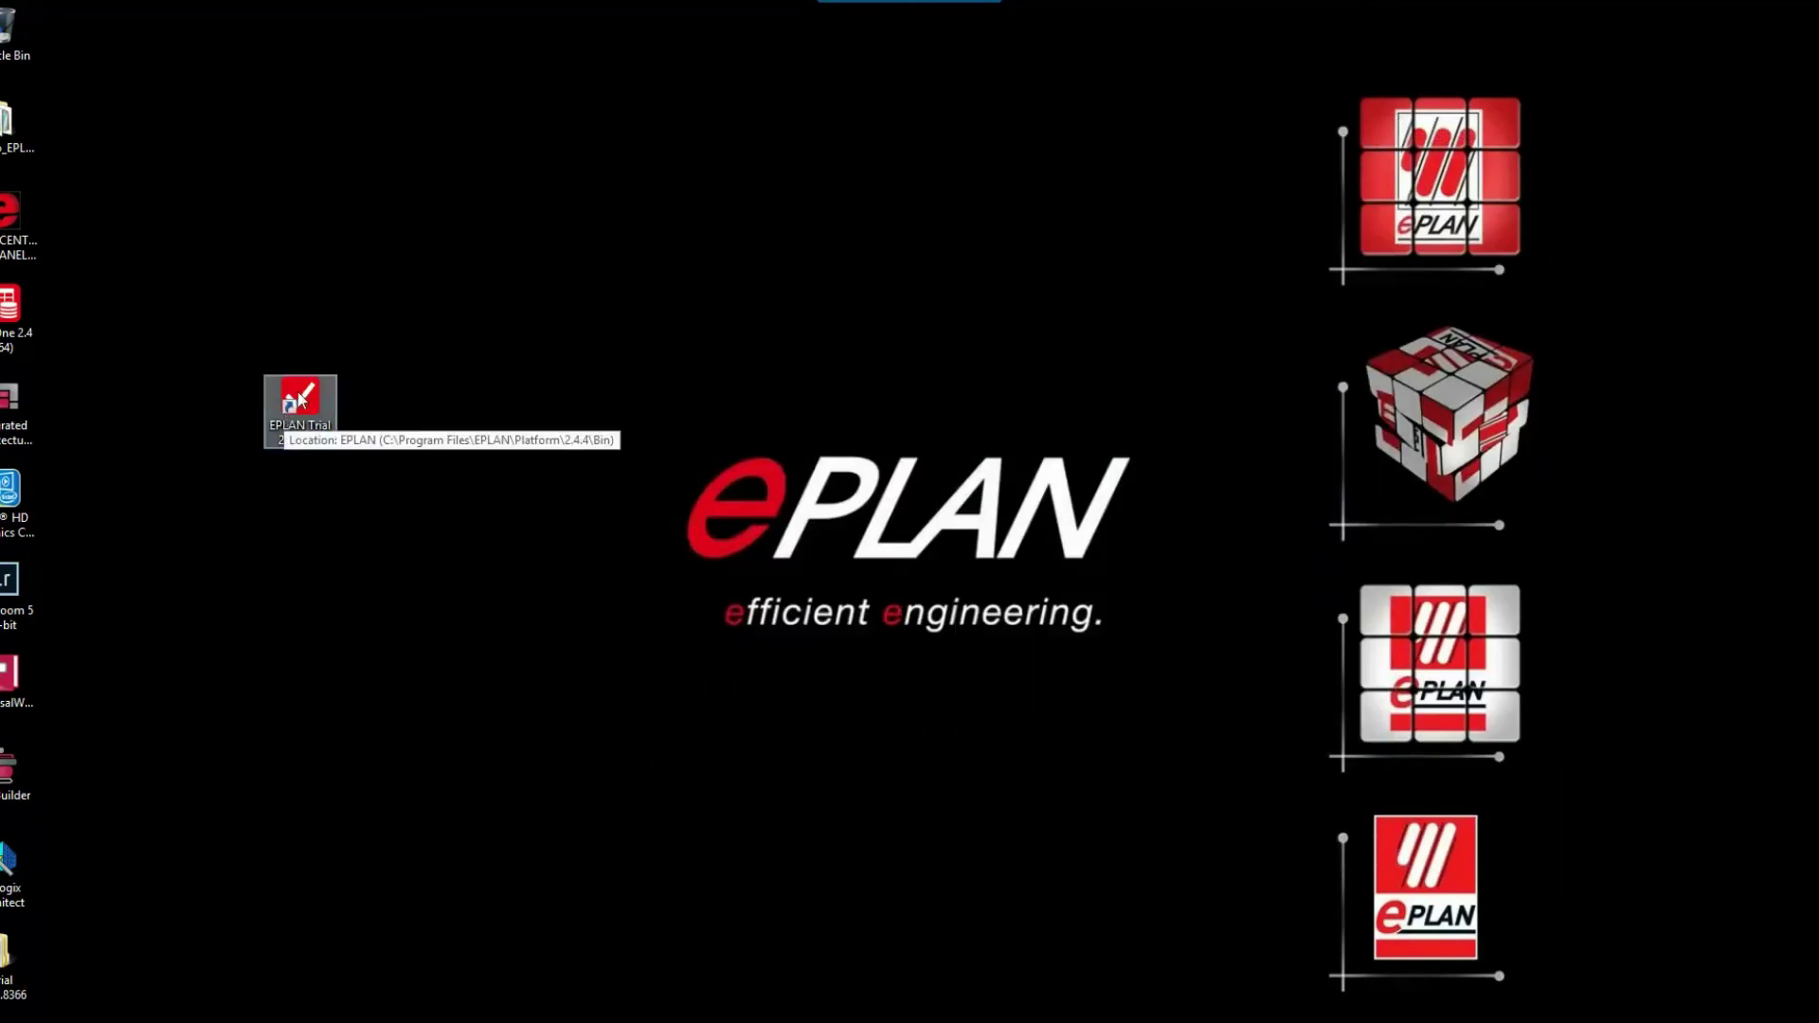
left_click_drag(300, 398, 890, 305)
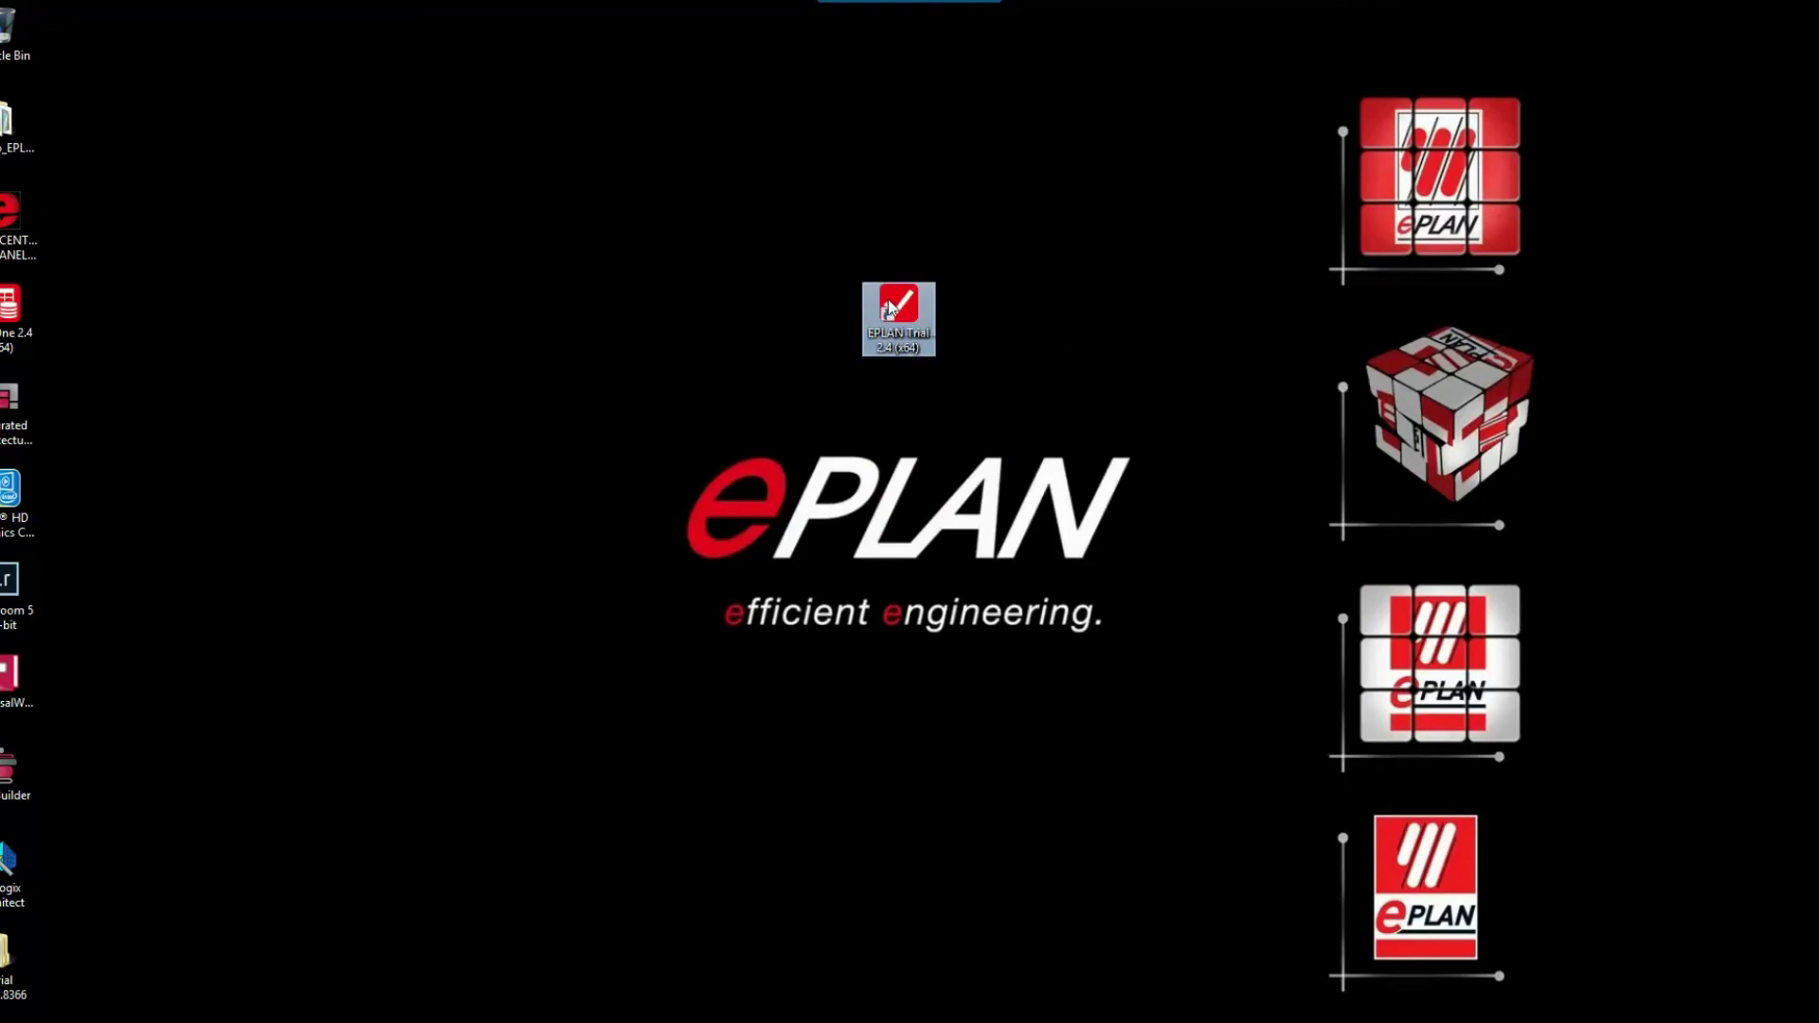